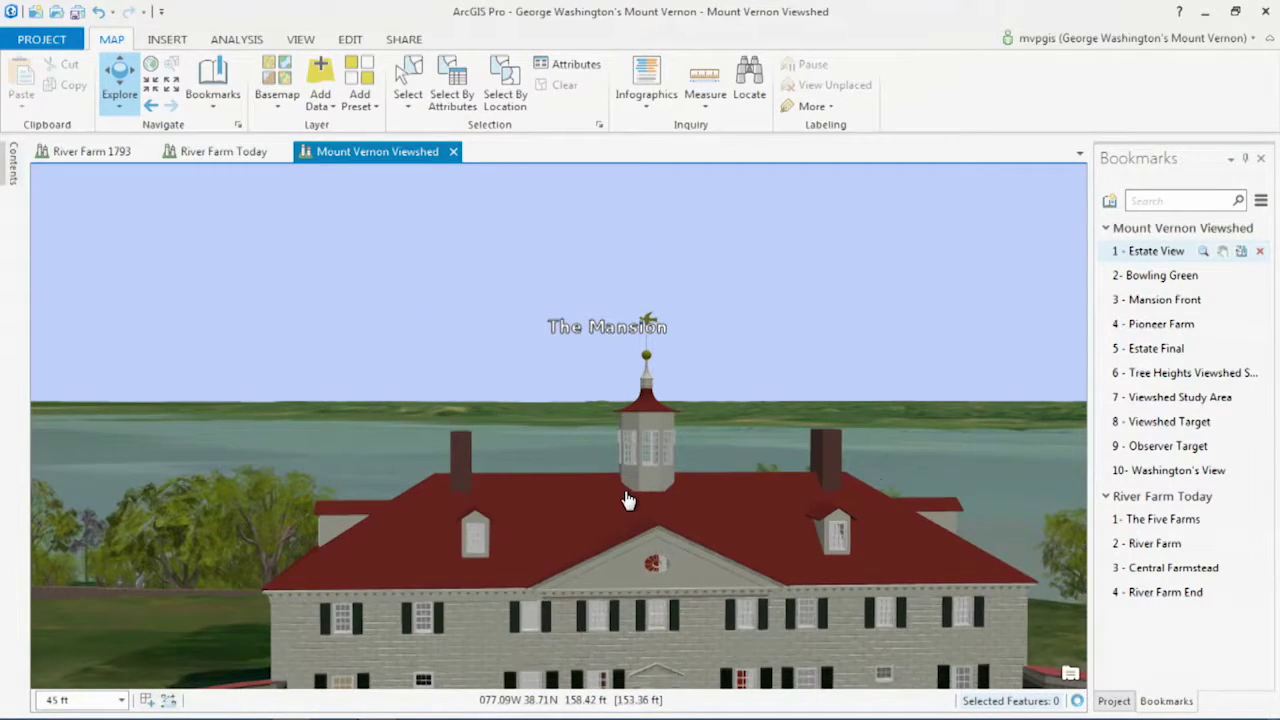
Orbit around the Mansion and pull back to examine its roof and the neighbouring outbuildings
middle_click_drag(632, 492, 717, 547)
middle_click_drag(637, 515, 871, 537)
scroll(634, 510, "down", 4)
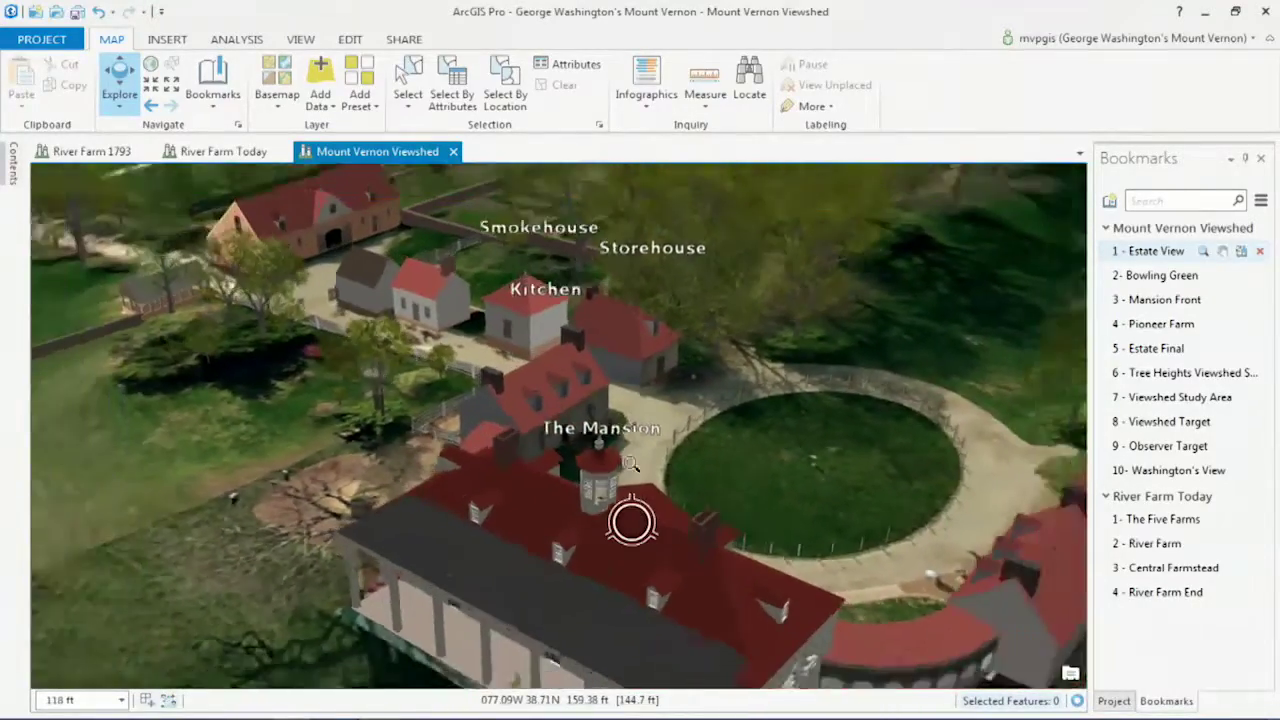
Inspect the Sixteen Sided Barn up close from the Pioneer Farm bookmark and finish at the Estate Final bookmark
left_click(1202, 328)
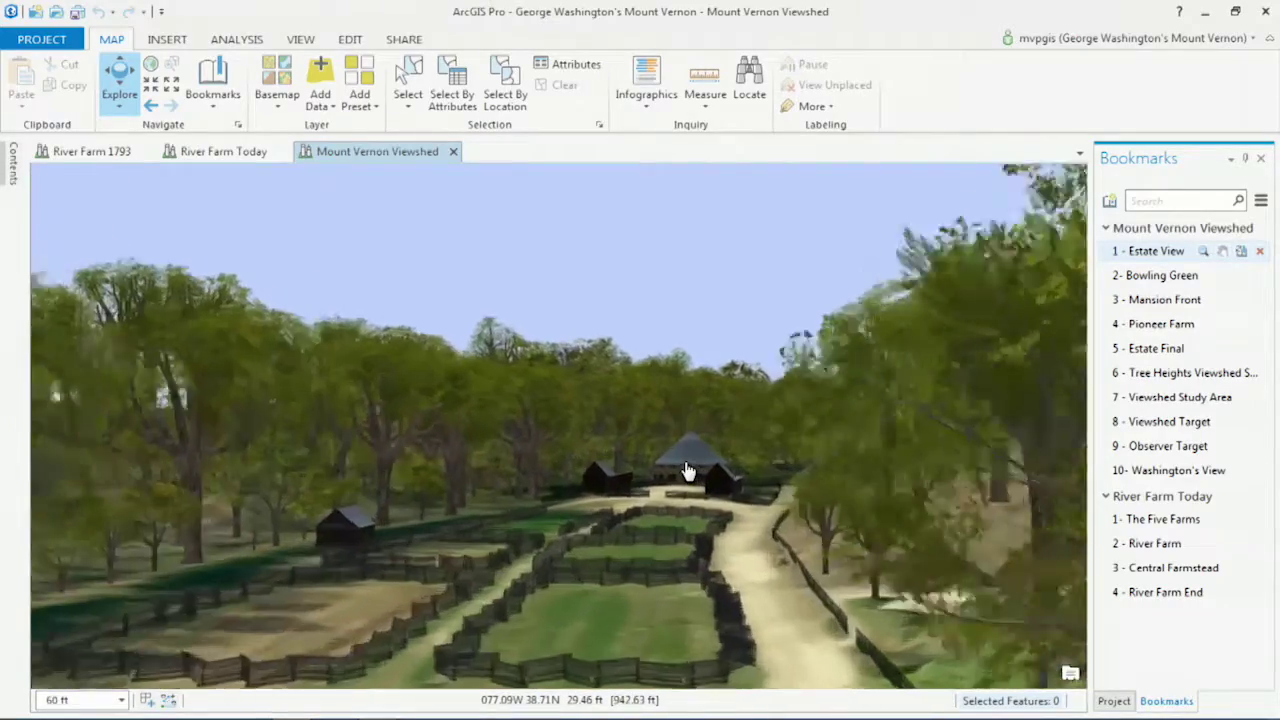
scroll(686, 469, "up", 2)
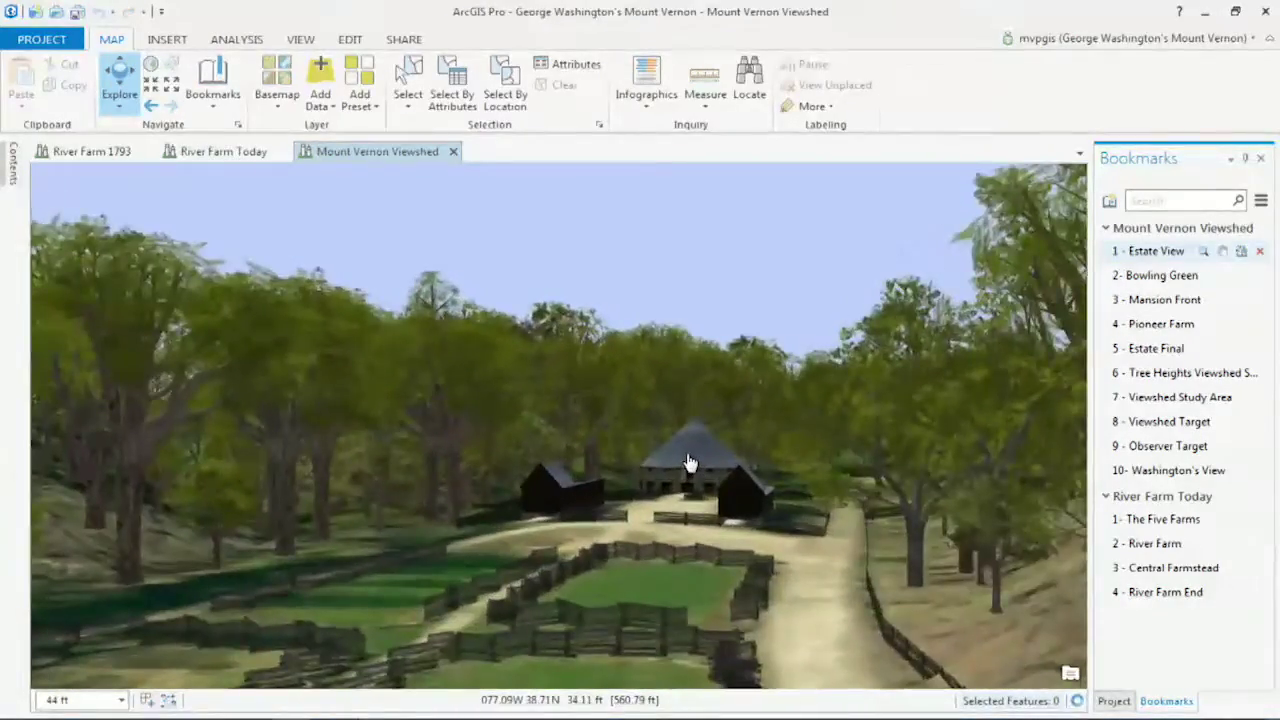
scroll(688, 462, "up", 3)
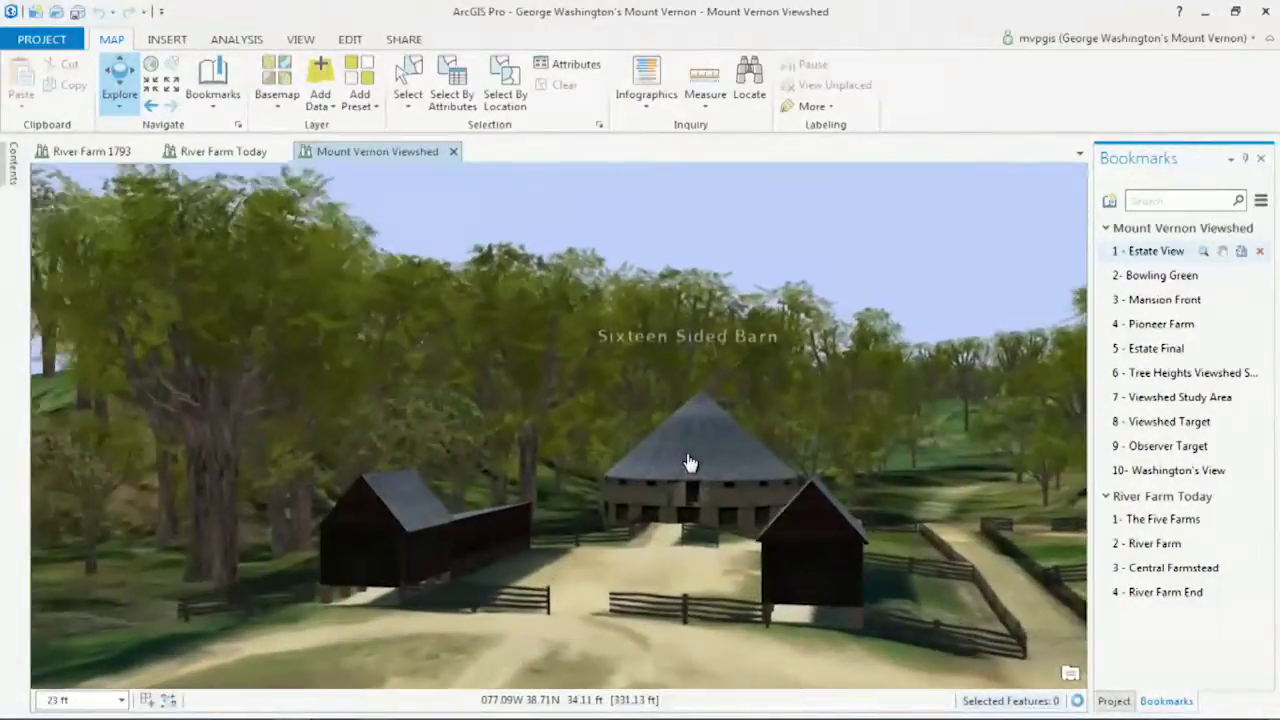
scroll(688, 462, "up", 2)
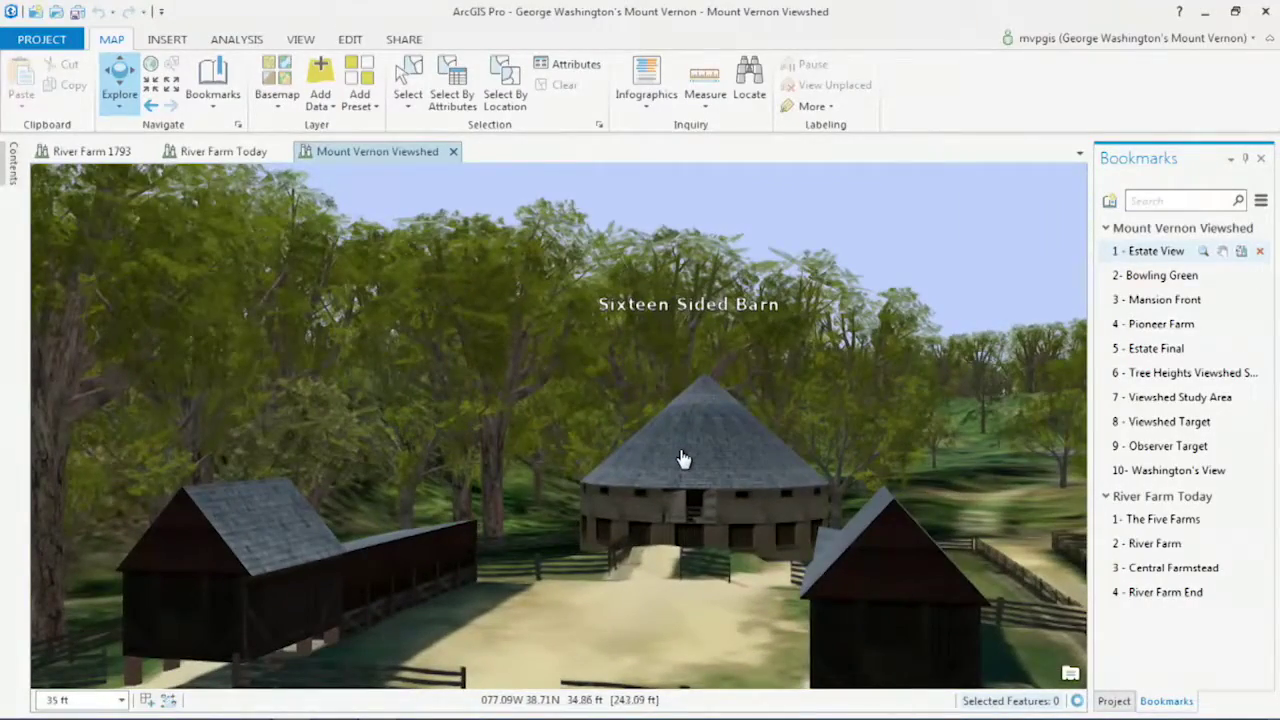
mouse_move(680, 457)
left_mouse_down()
mouse_move(680, 491)
mouse_move(671, 486)
mouse_move(700, 465)
left_mouse_up()
middle_click_drag(700, 465, 578, 500)
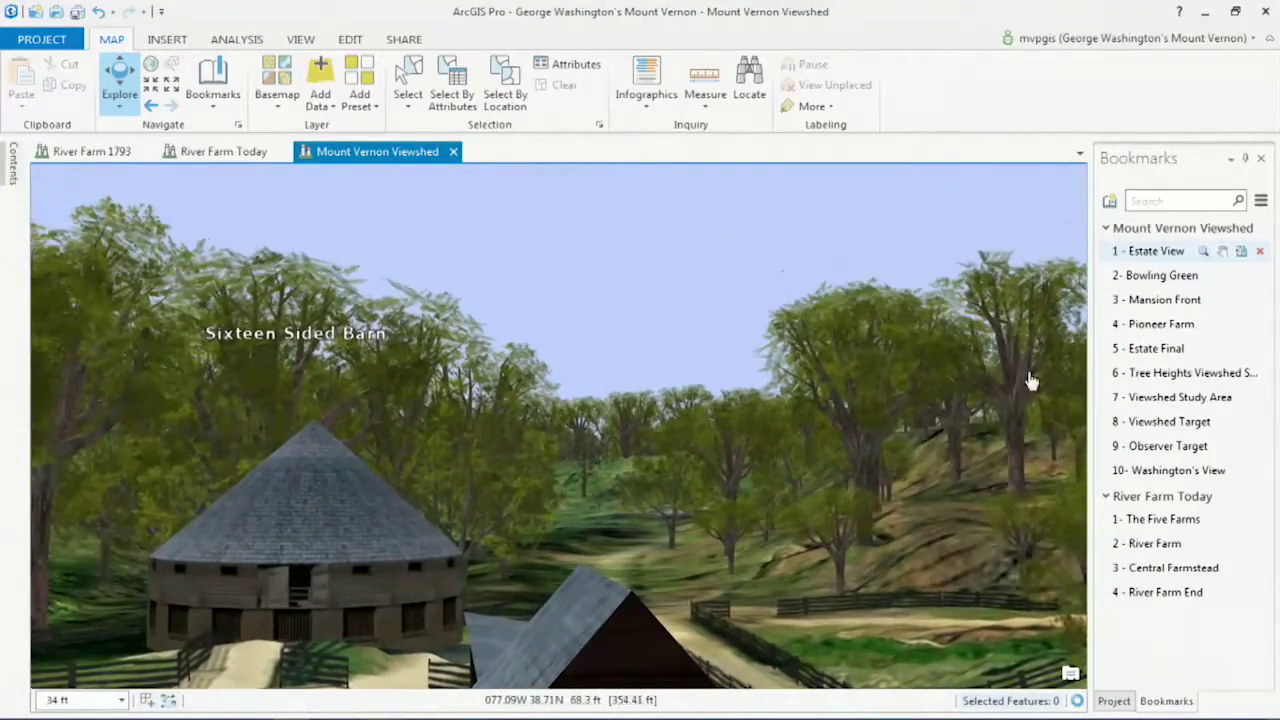
left_click(1203, 349)
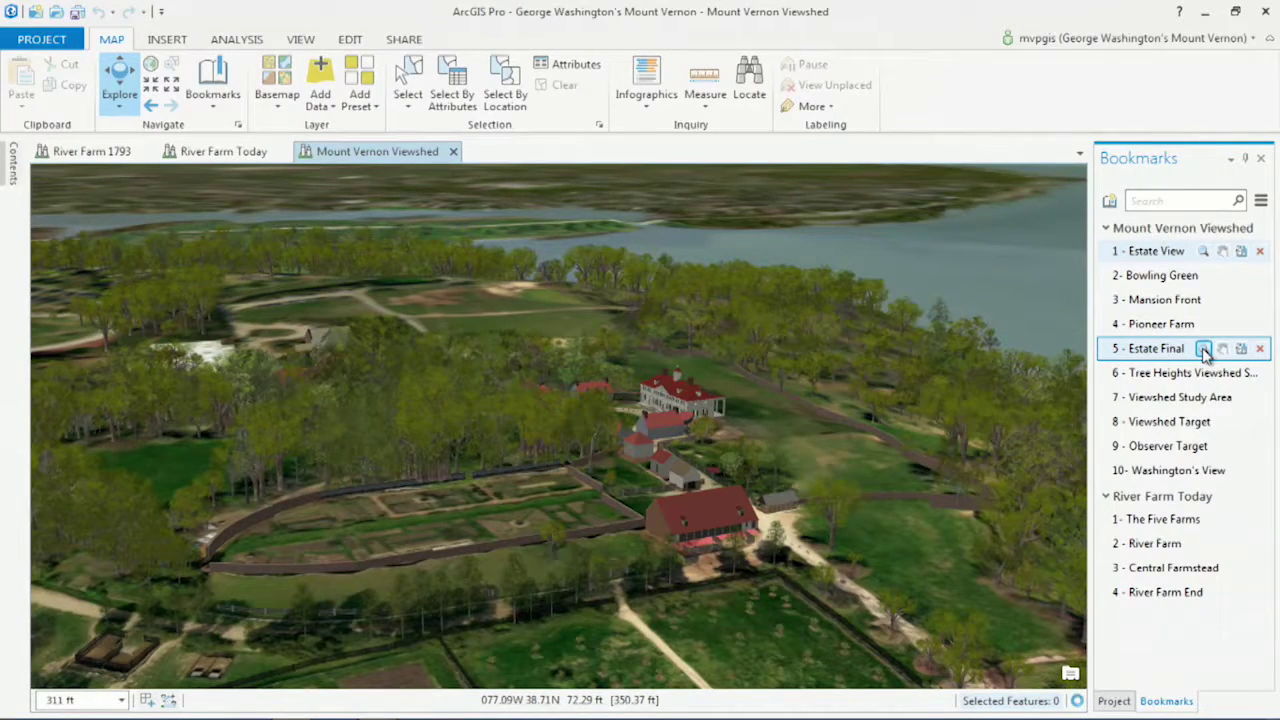
Show the River Farm 1793 scene beside River Farm Today by moving it to a new vertical tab group
left_click(257, 158)
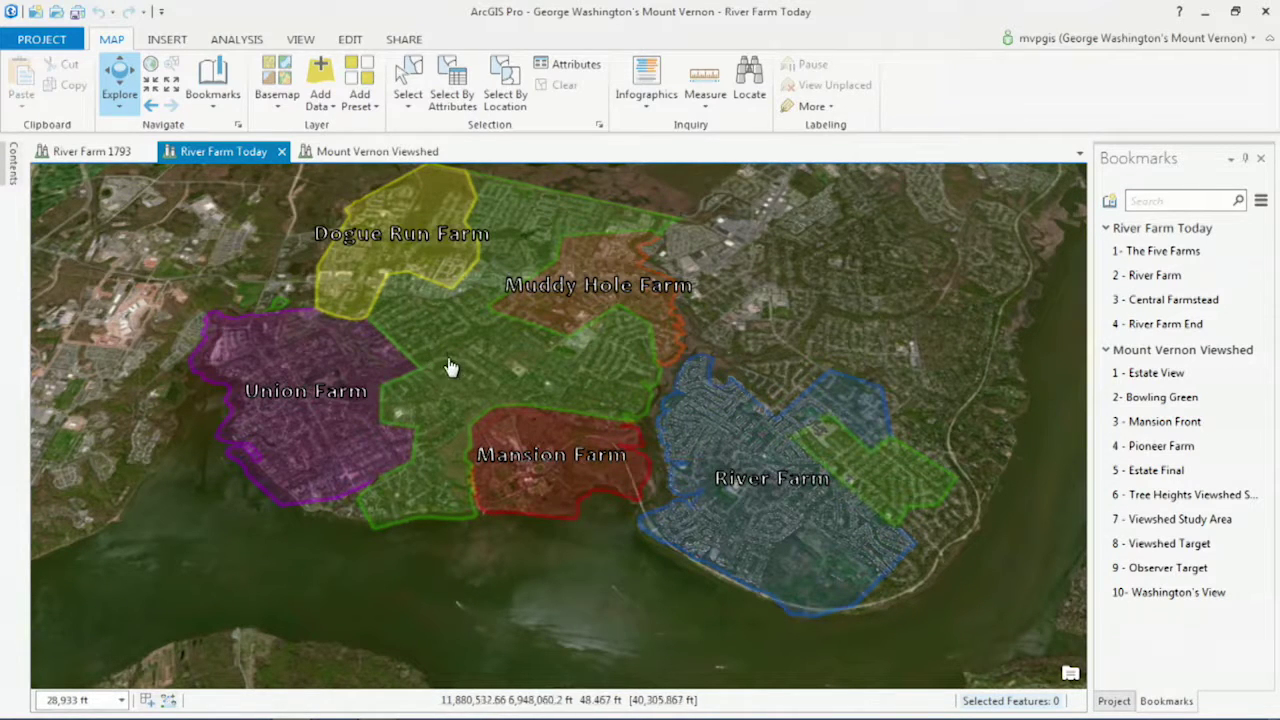
right_click(114, 153)
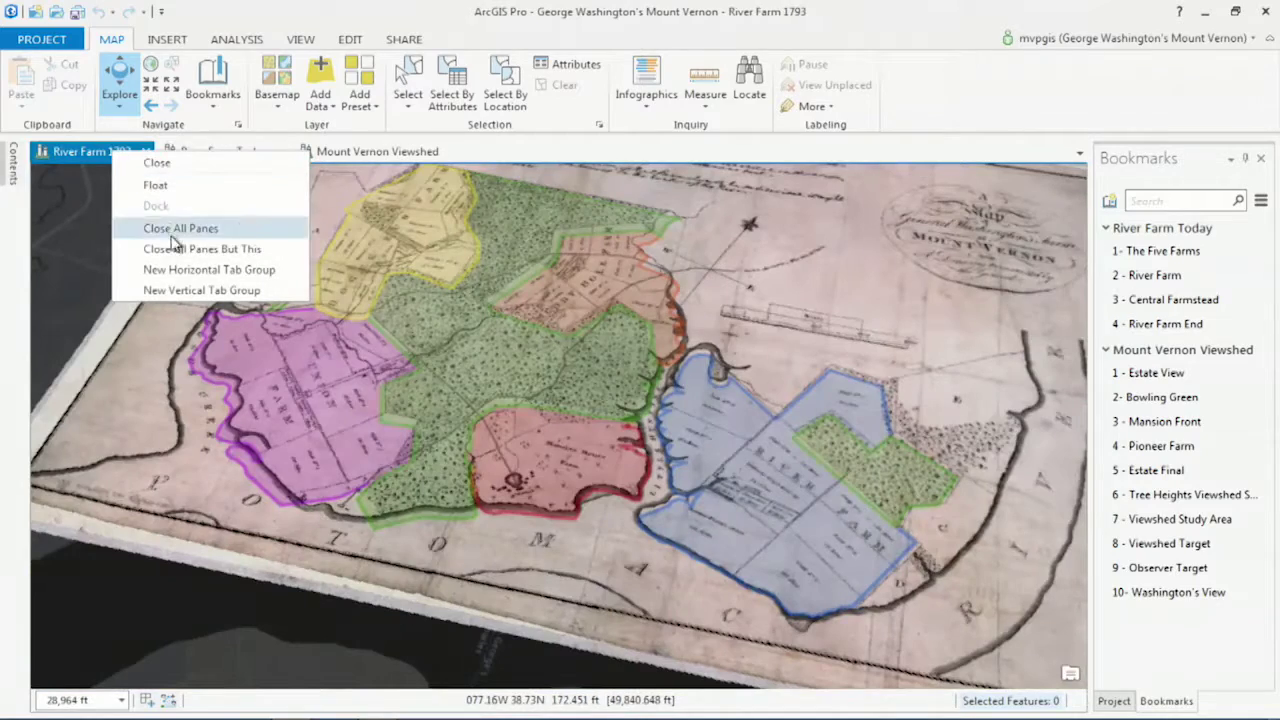
left_click(178, 291)
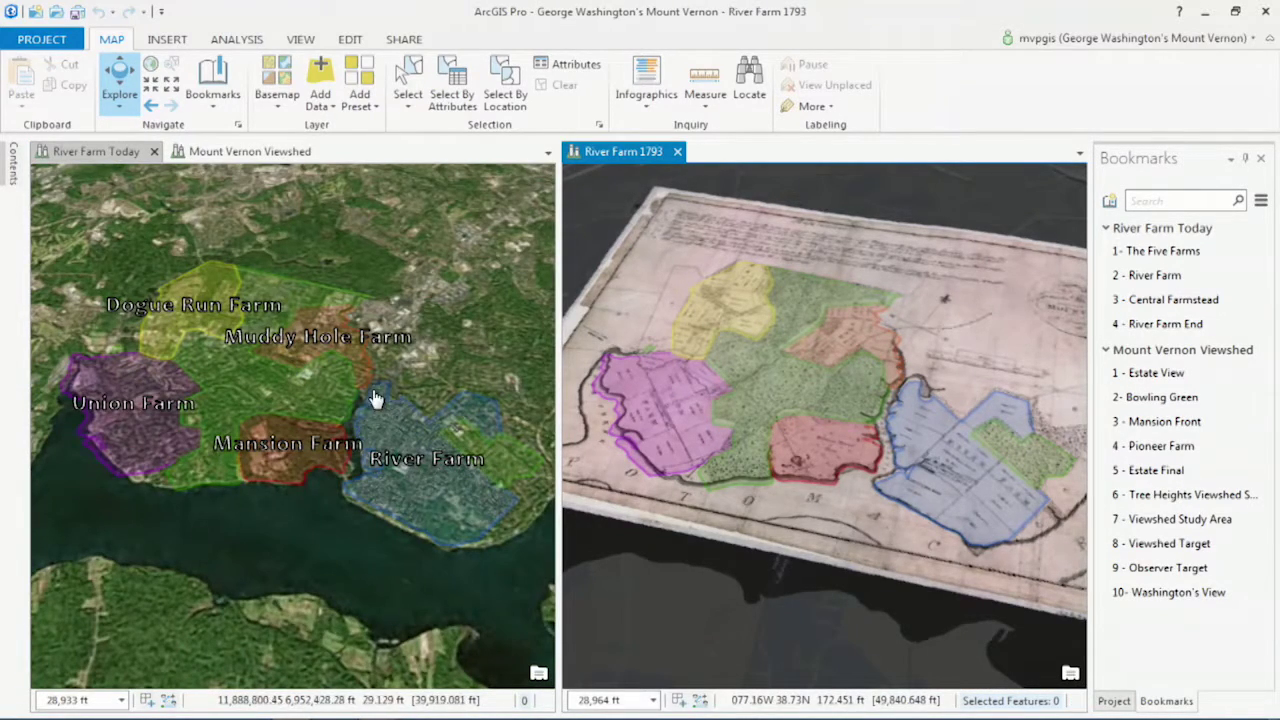
Link the River Farm Today and River Farm 1793 views
left_click(300, 39)
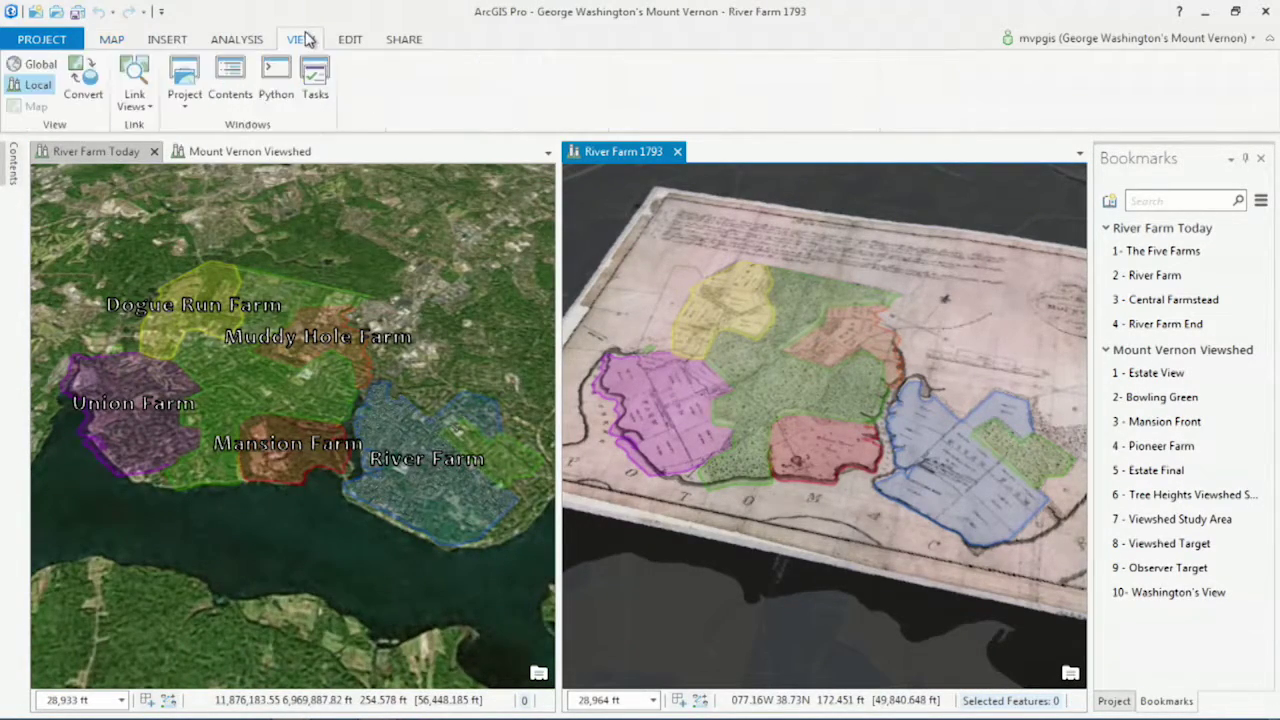
left_click(134, 100)
left_click(172, 173)
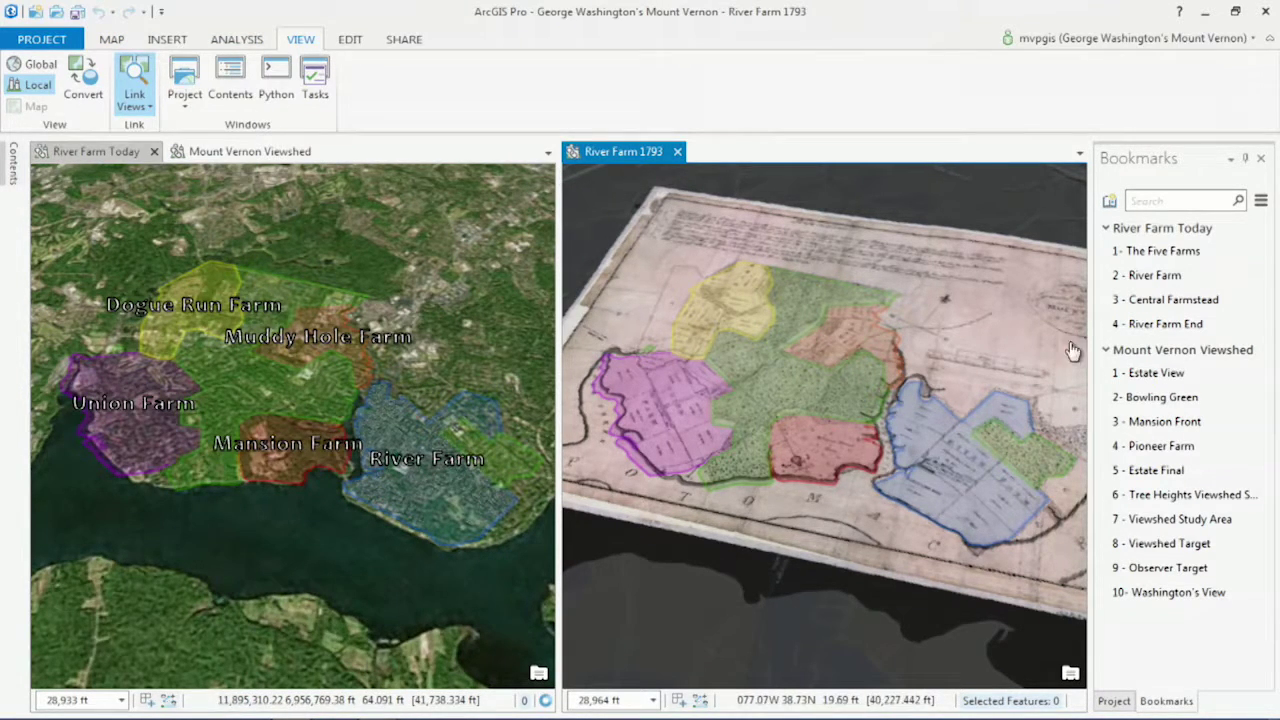
Compare both linked scenes at the River Farm and Central Farmstead bookmarks
left_click(1222, 279)
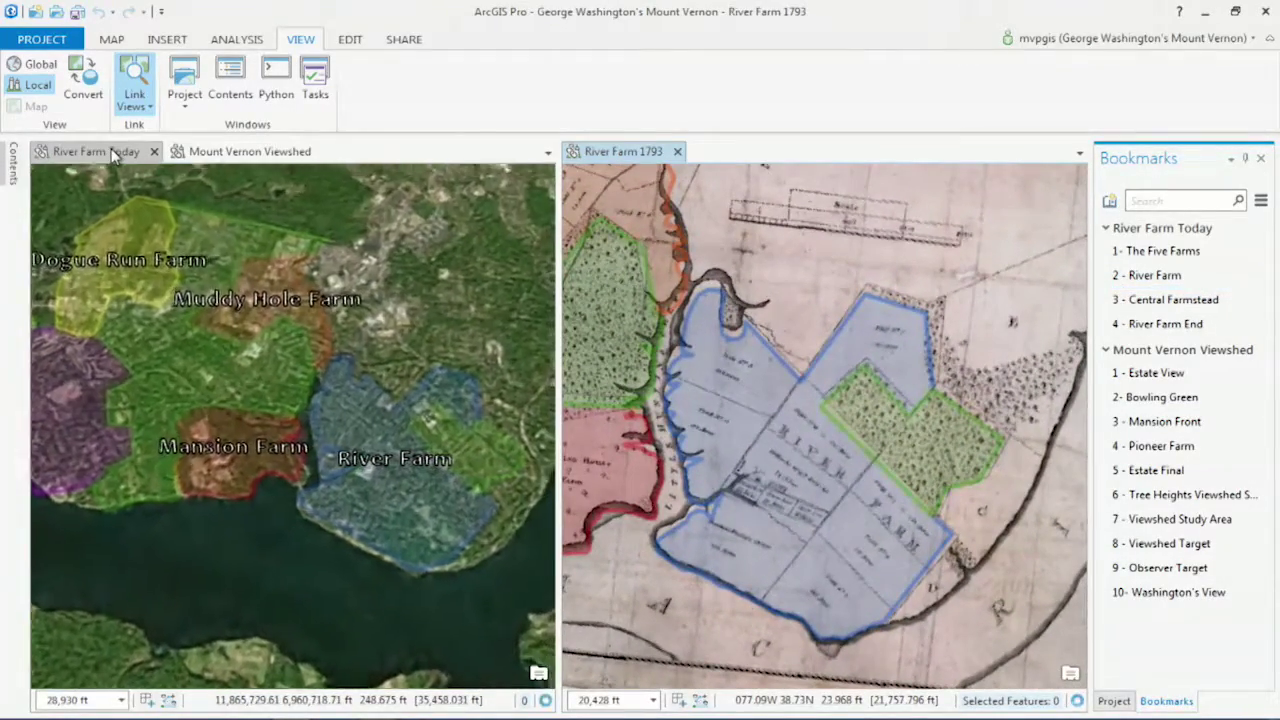
left_click(114, 151)
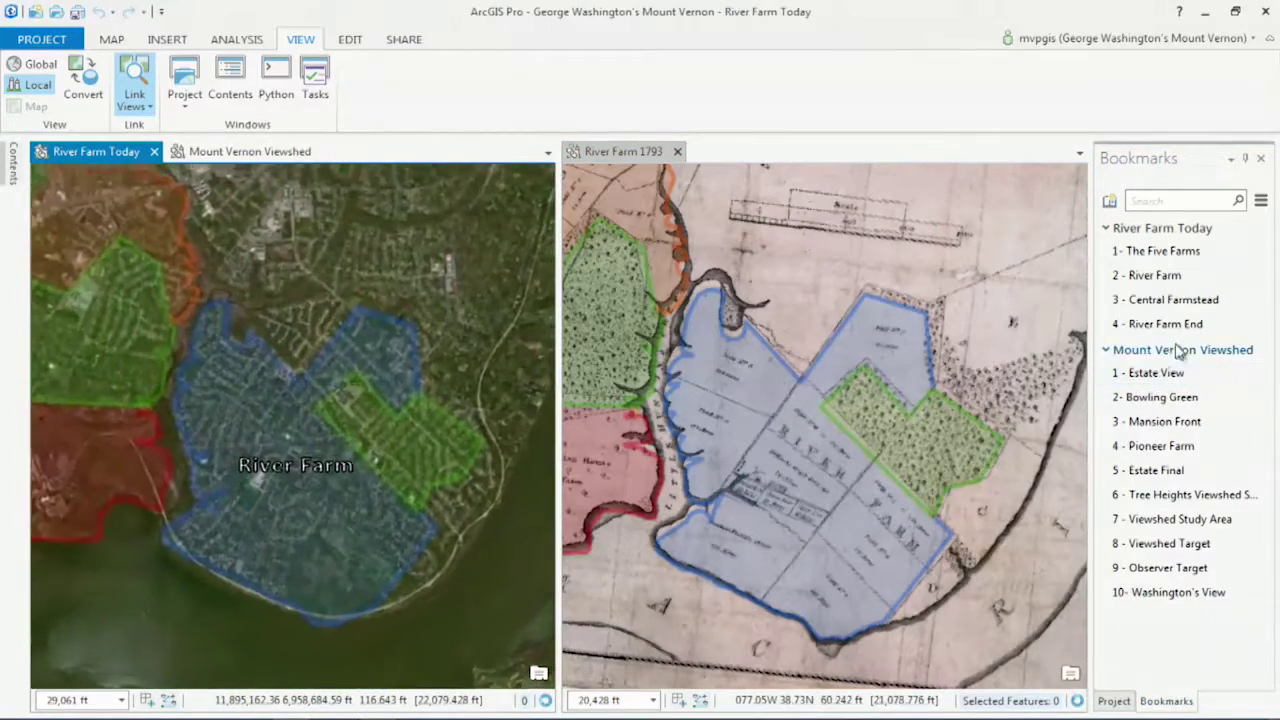
left_click(1205, 301)
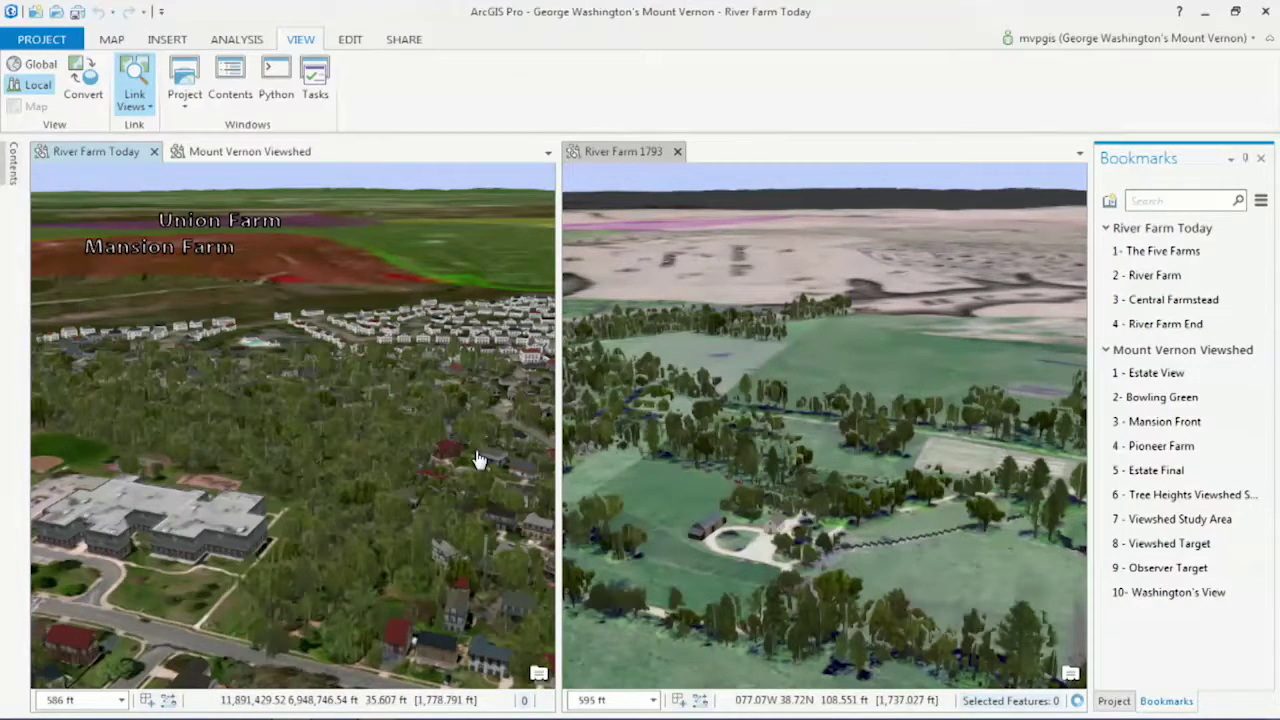
Read Washington's notes on the brick barn in the 1793 scene and zoom out to the River Farm End bookmark
left_click(697, 530)
scroll(697, 530, "up", 5)
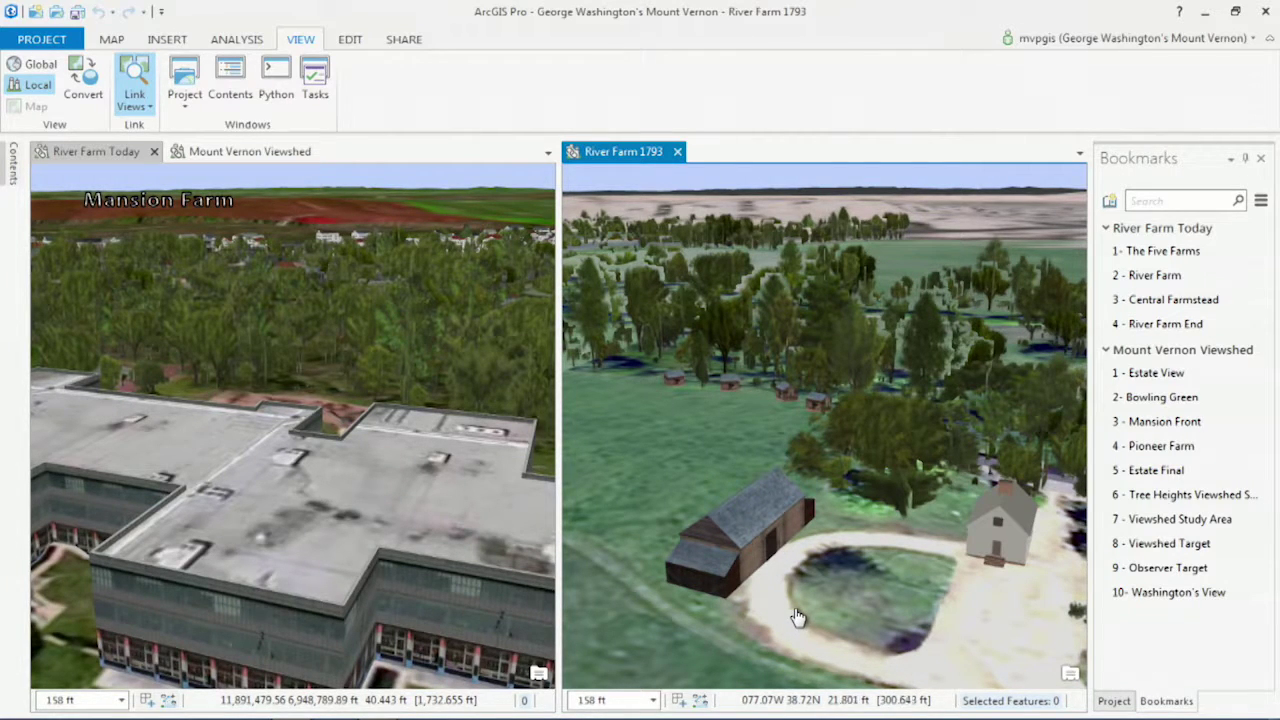
left_click(752, 546)
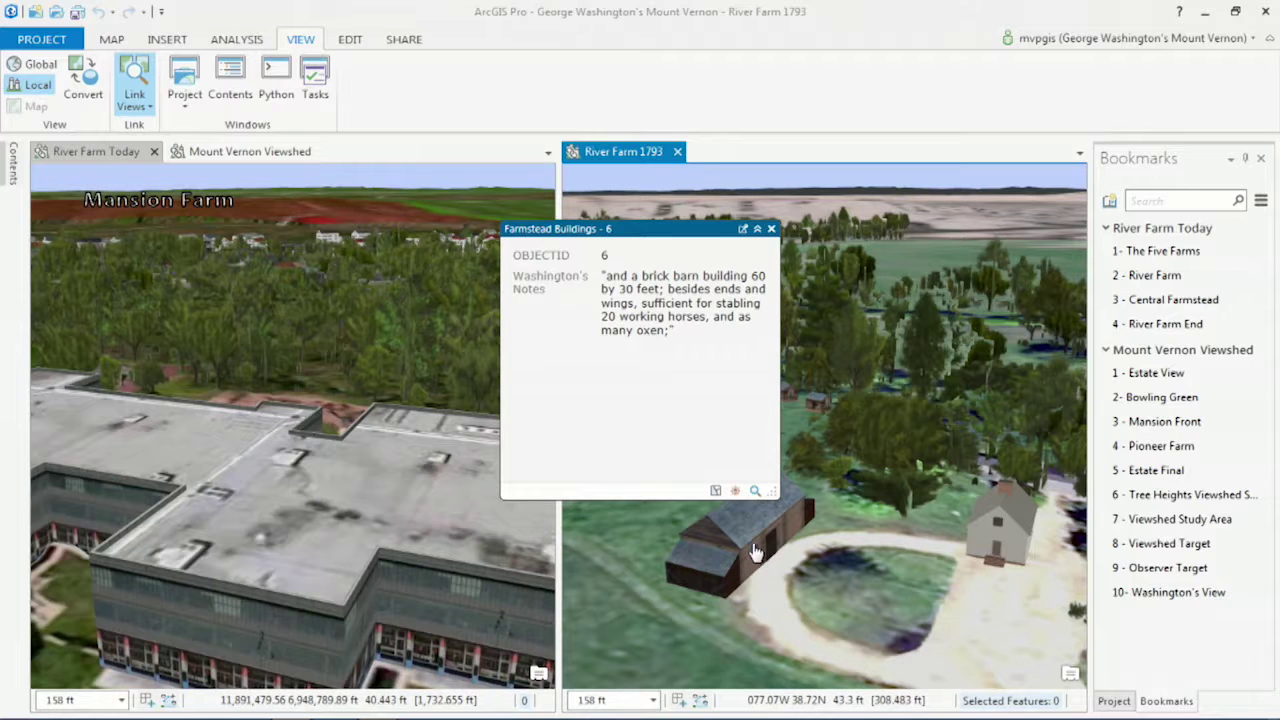
left_click(771, 229)
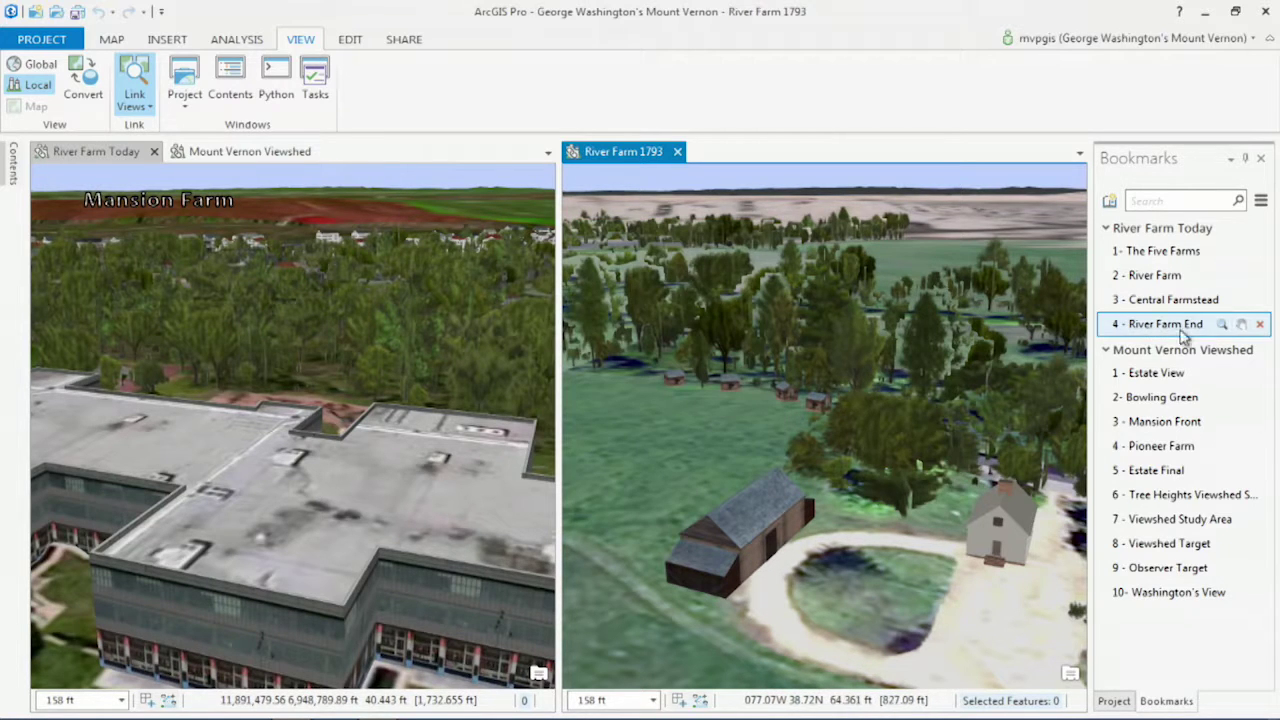
left_click(1218, 330)
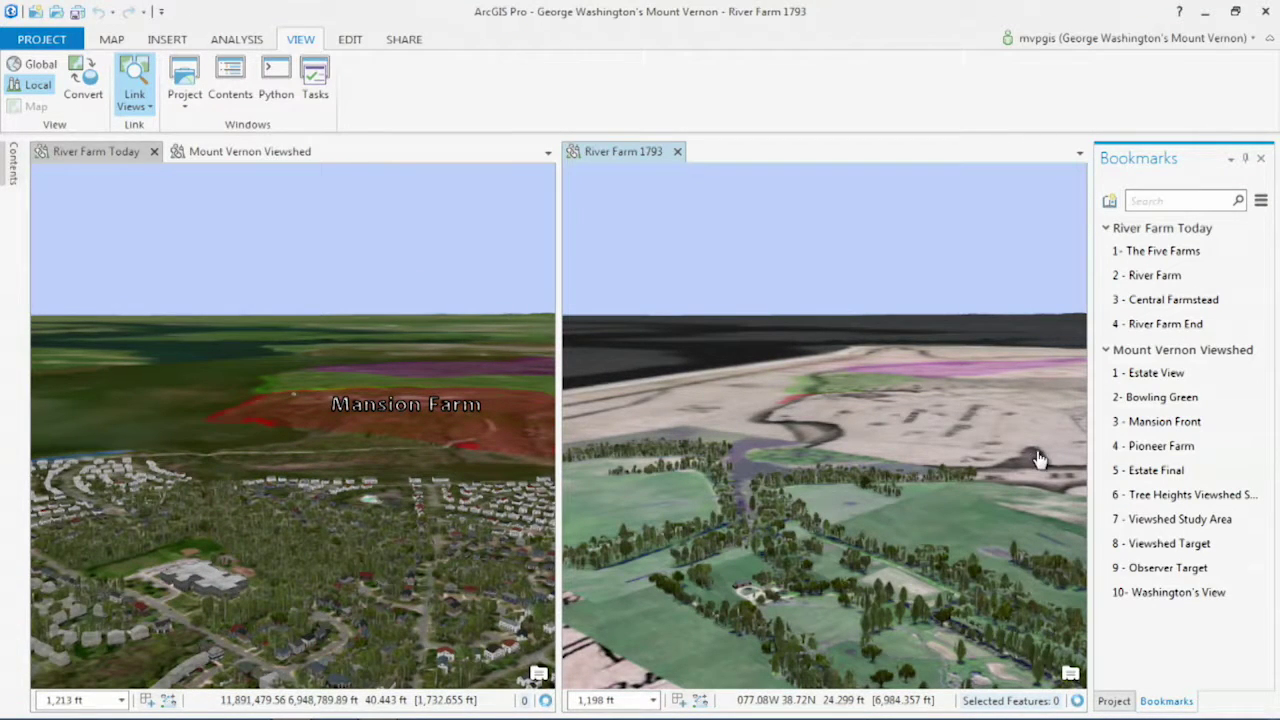
Return the River Farm 1793 scene to the previous tab group and unlink the views
right_click(622, 153)
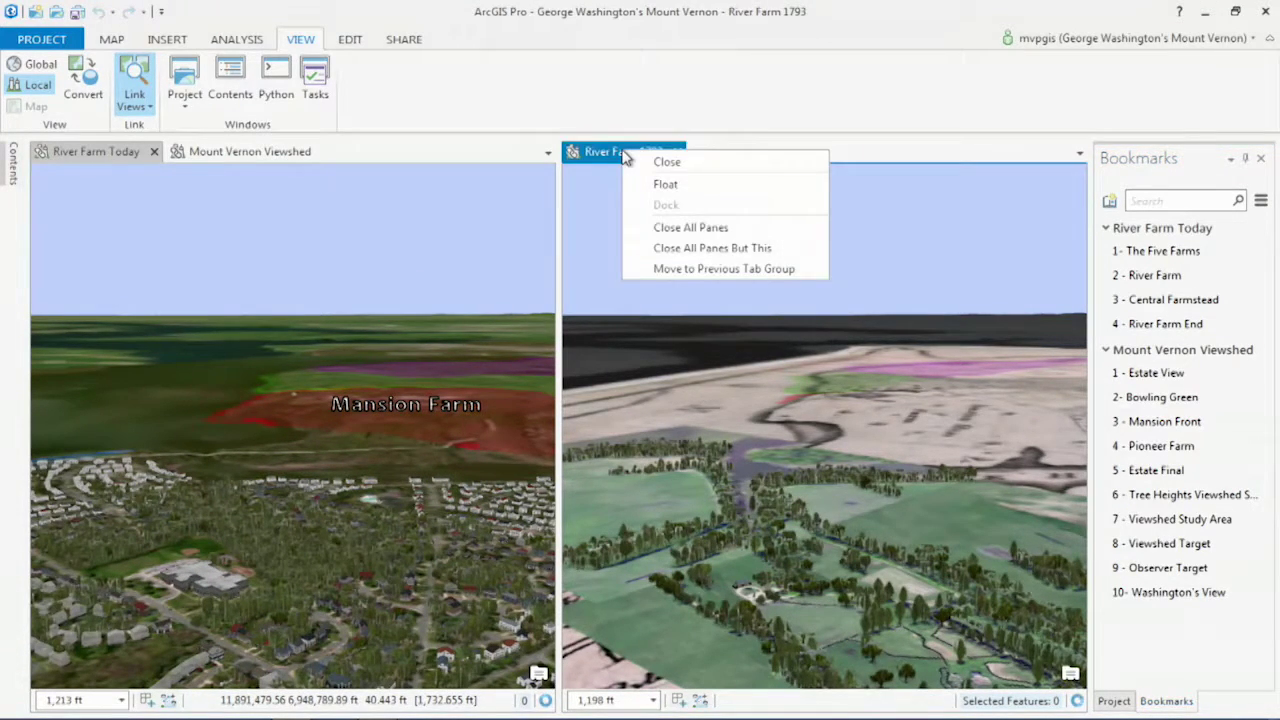
left_click(676, 267)
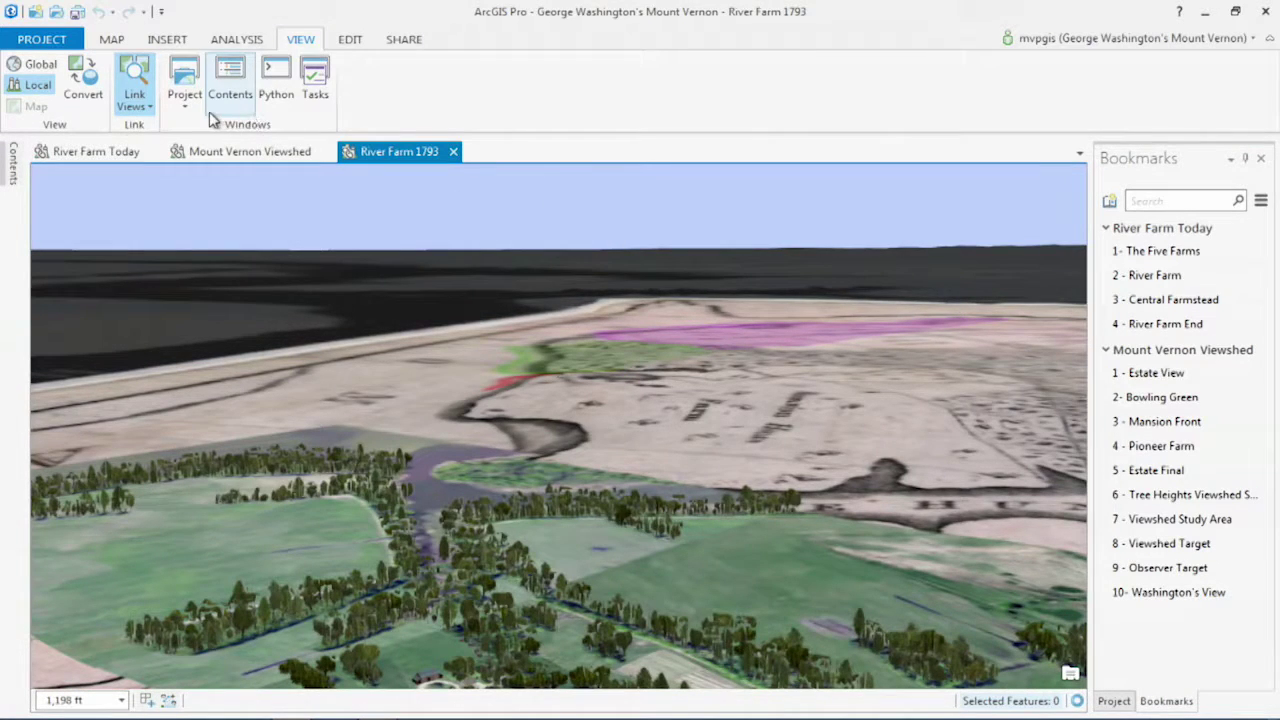
left_click(134, 78)
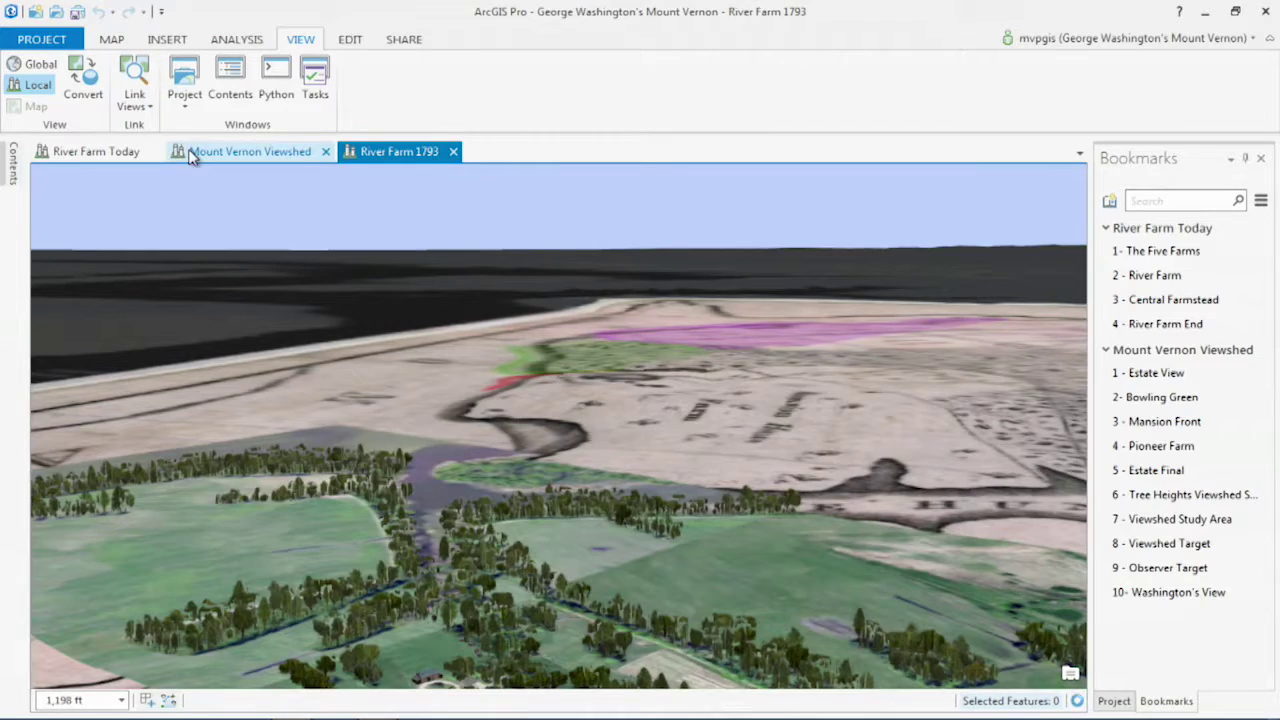
Display the Tree Heights layer in the Mount Vernon Viewshed scene at the Tree Heights Viewshed bookmark
left_click(193, 158)
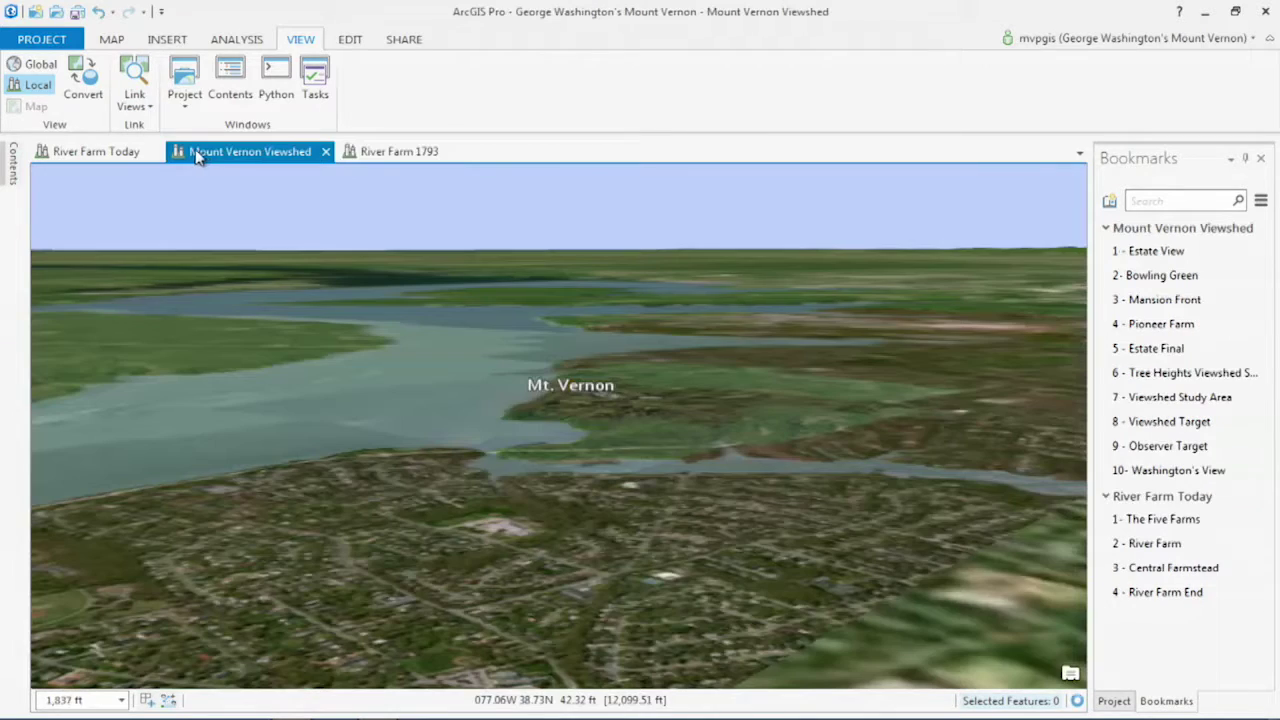
left_click(1208, 376)
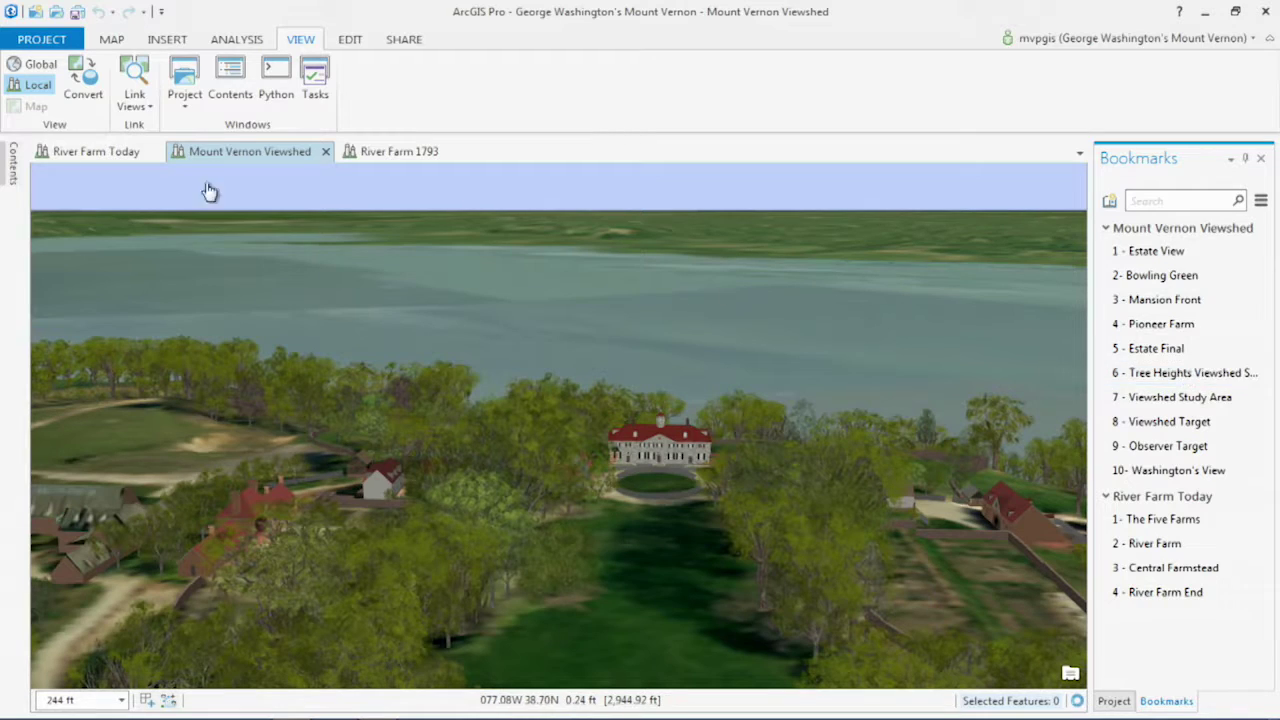
left_click(13, 172)
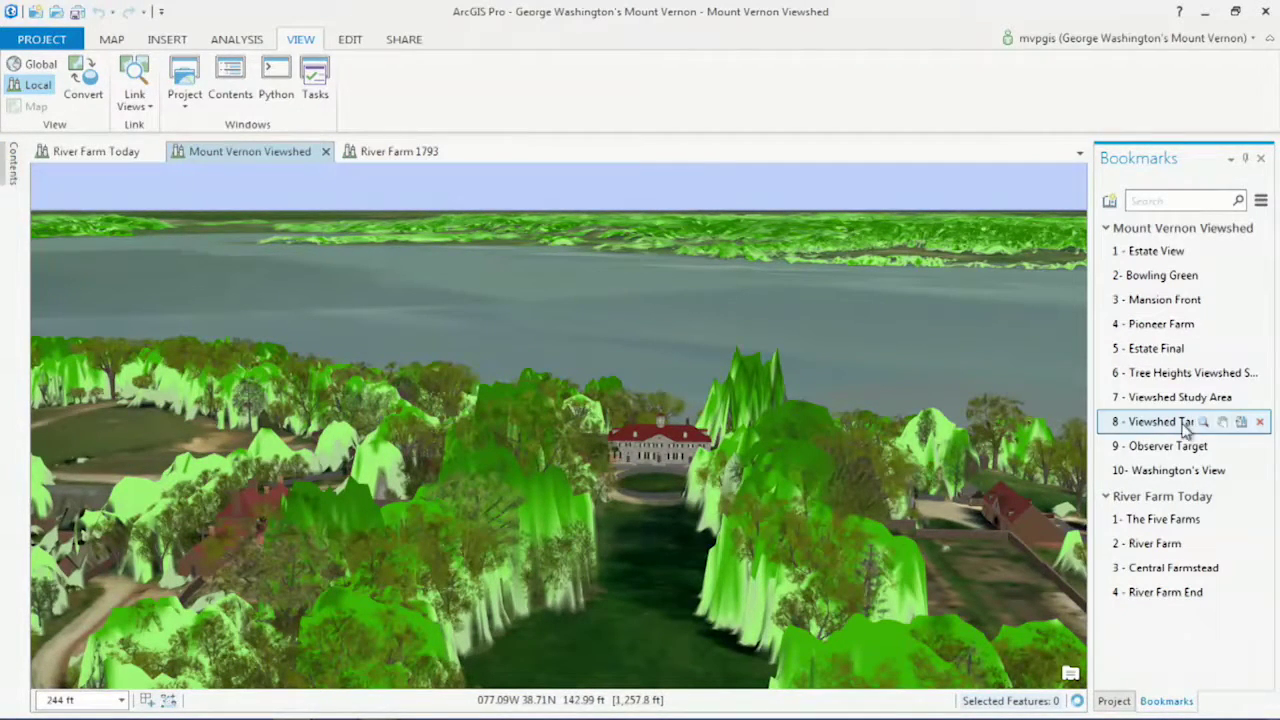
Show the Target Parcel and sightline layers at the Viewshed Study Area bookmark and open the parcel's pop-up
left_click(1204, 399)
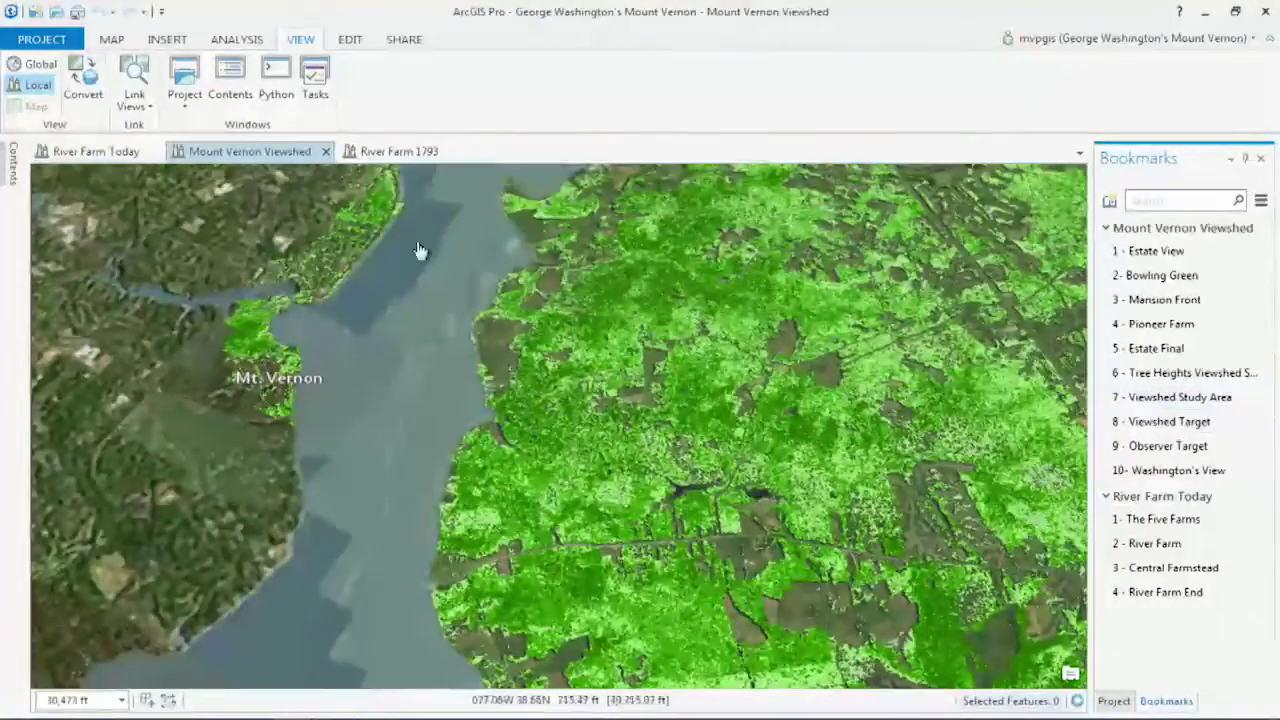
left_click(12, 165)
left_click(86, 586)
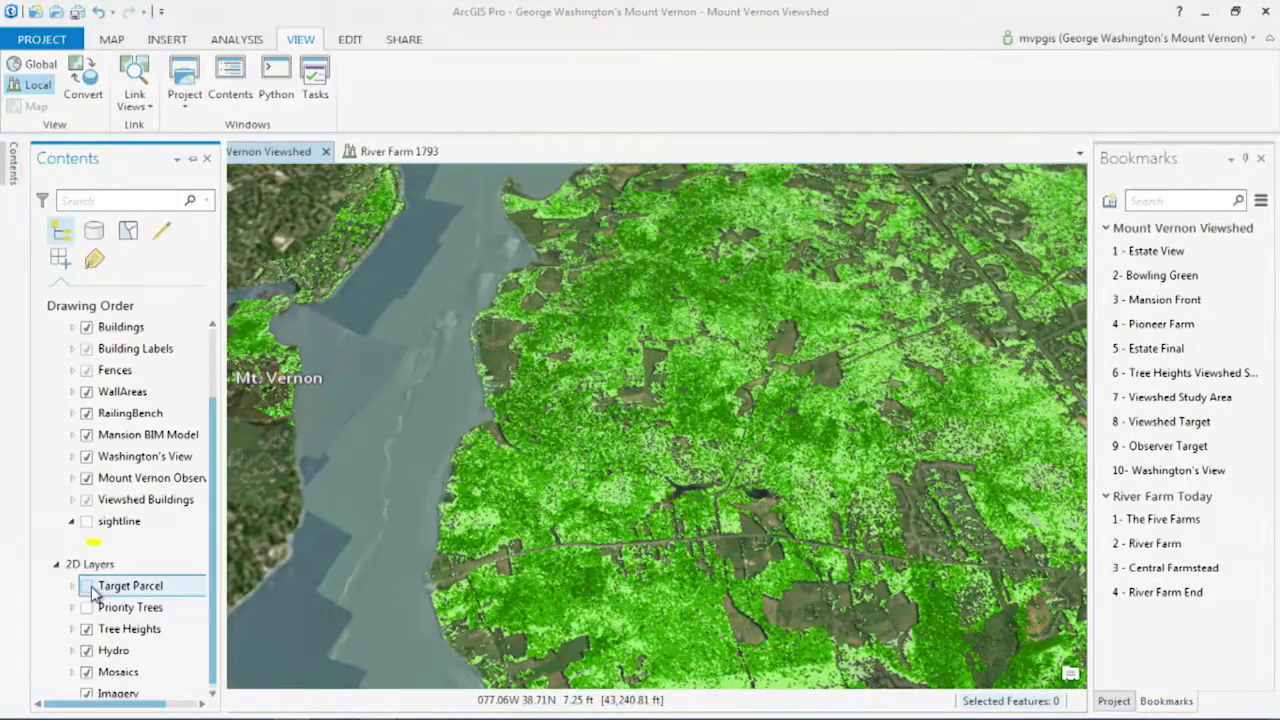
left_click(90, 522)
left_click(87, 522)
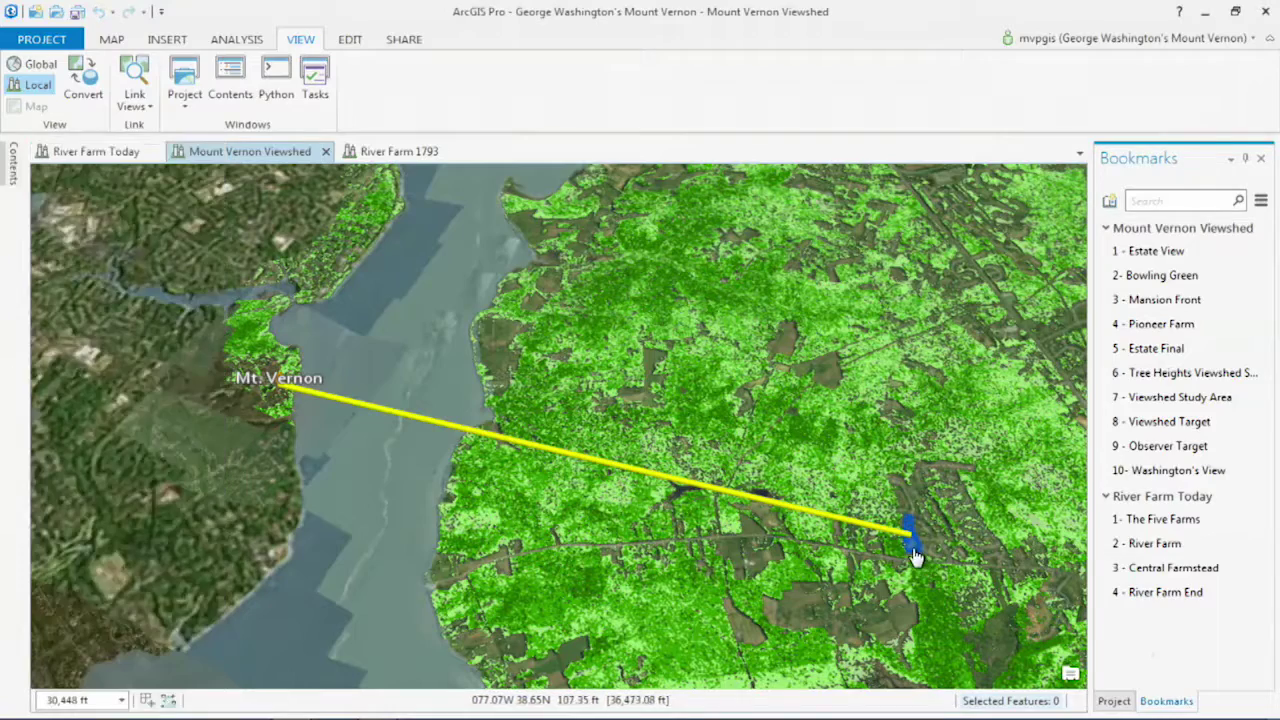
left_click(909, 551)
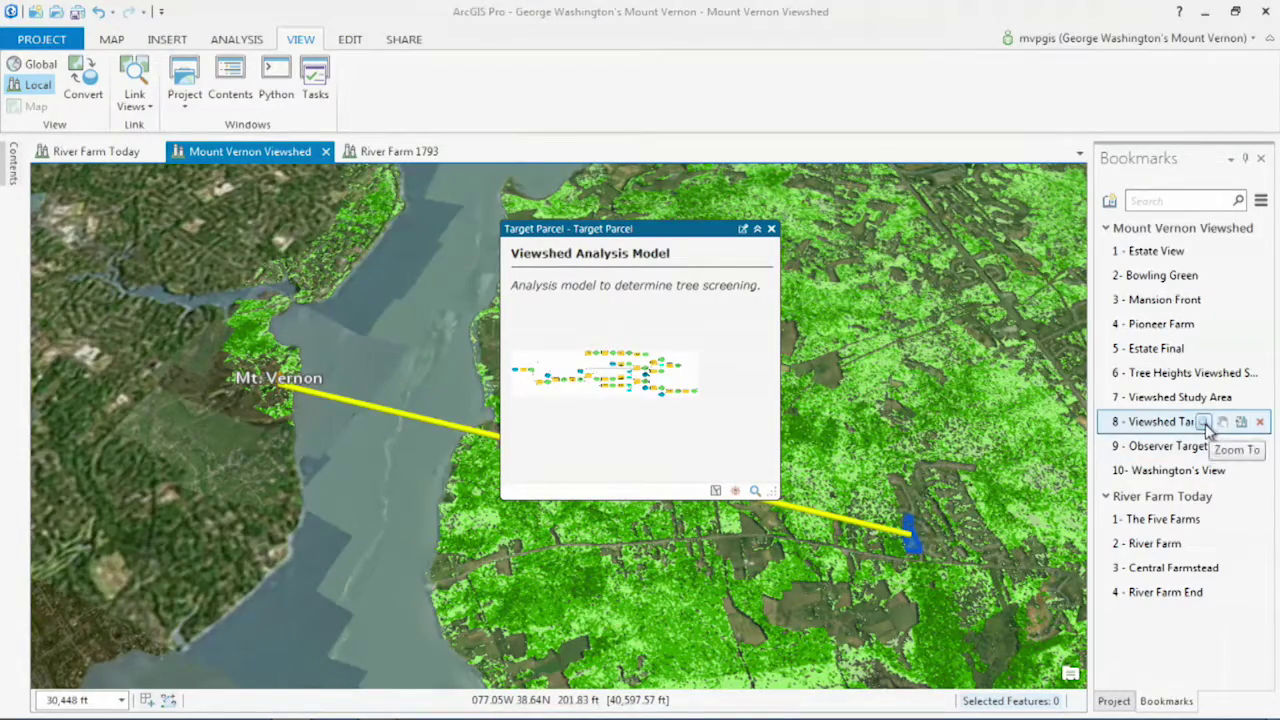
Turn on the Priority Trees layer at the Viewshed Target bookmark
left_click(1205, 422)
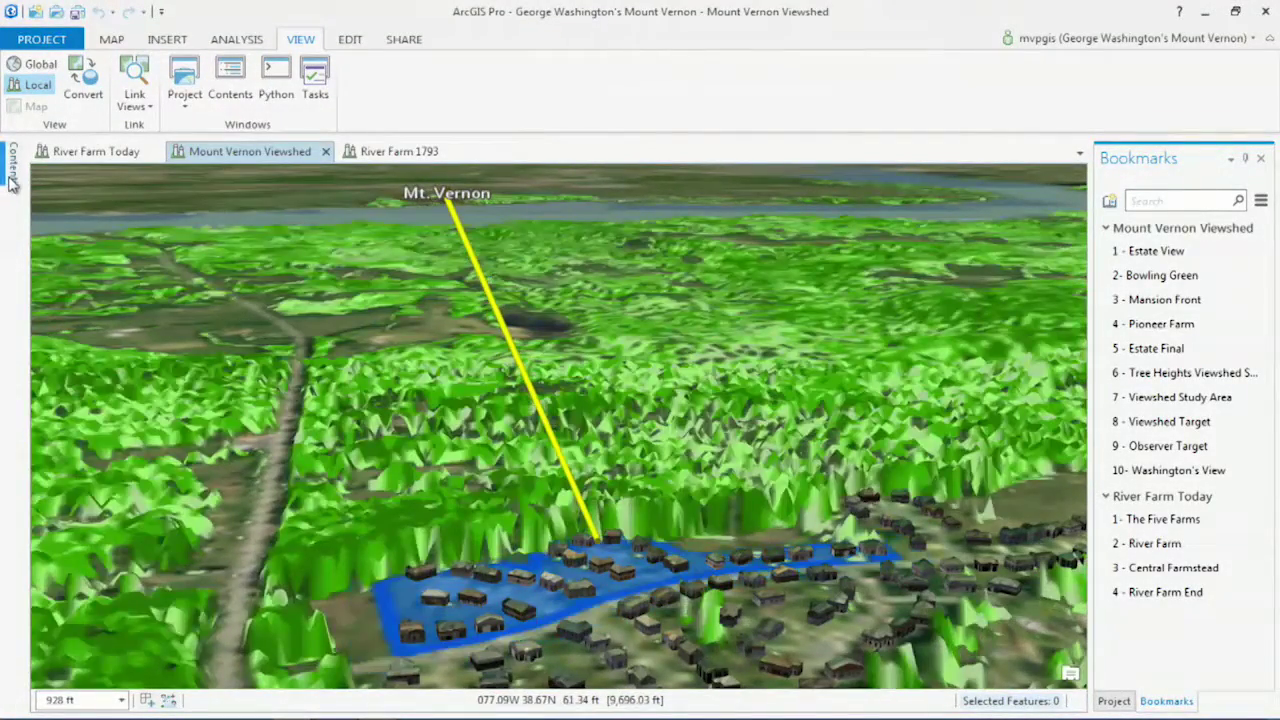
left_click(10, 172)
left_click(86, 607)
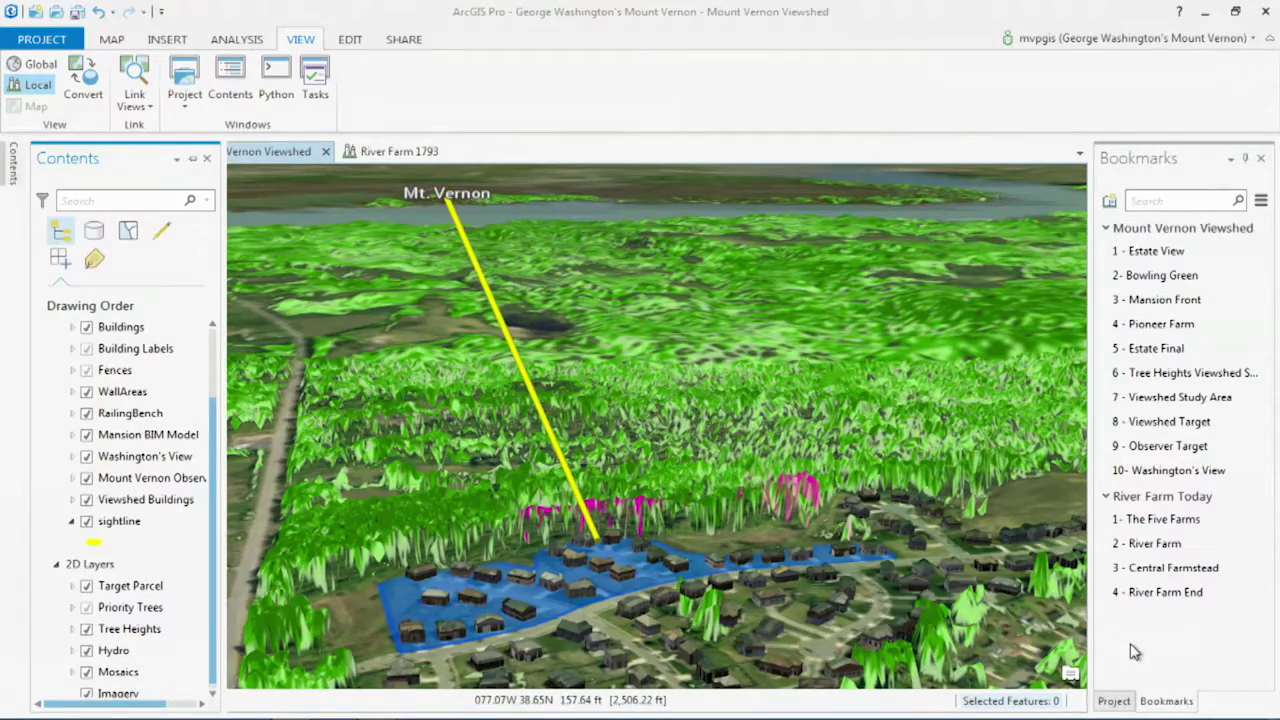
Turn off the Tree Heights layer around the target parcel
scroll(578, 580, "up", 3)
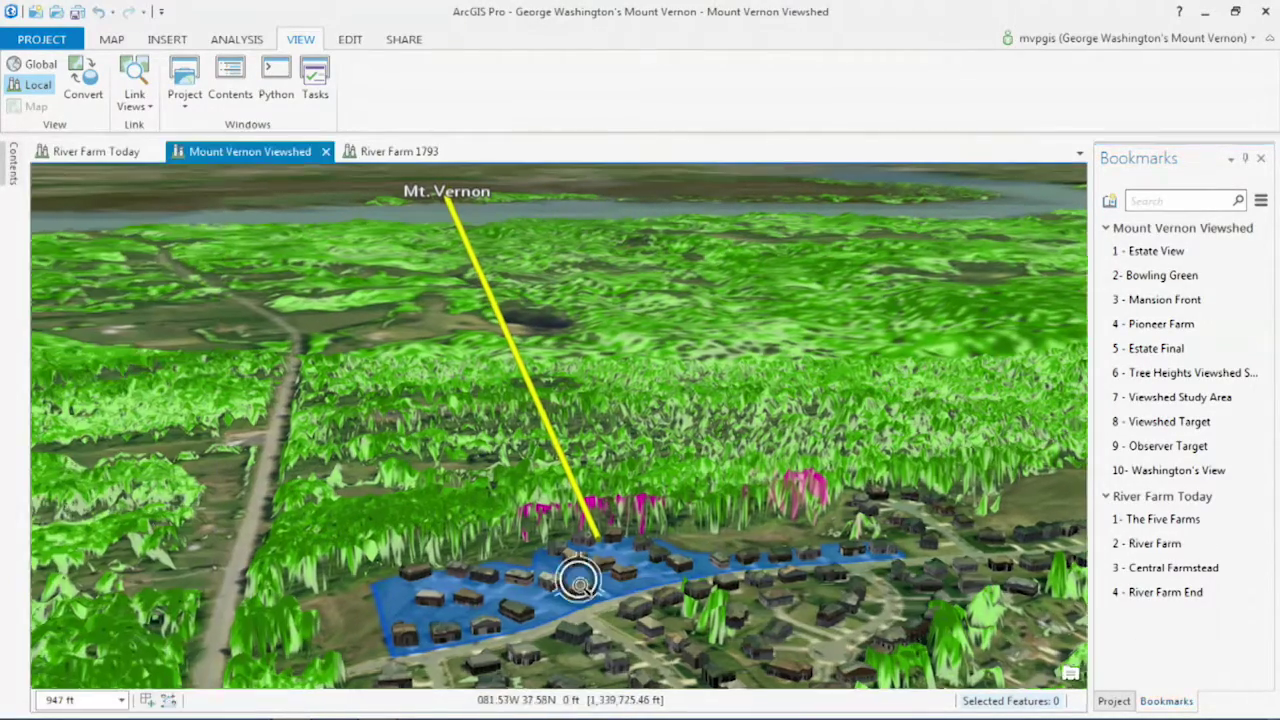
scroll(578, 580, "up", 2)
middle_click_drag(586, 569, 582, 556)
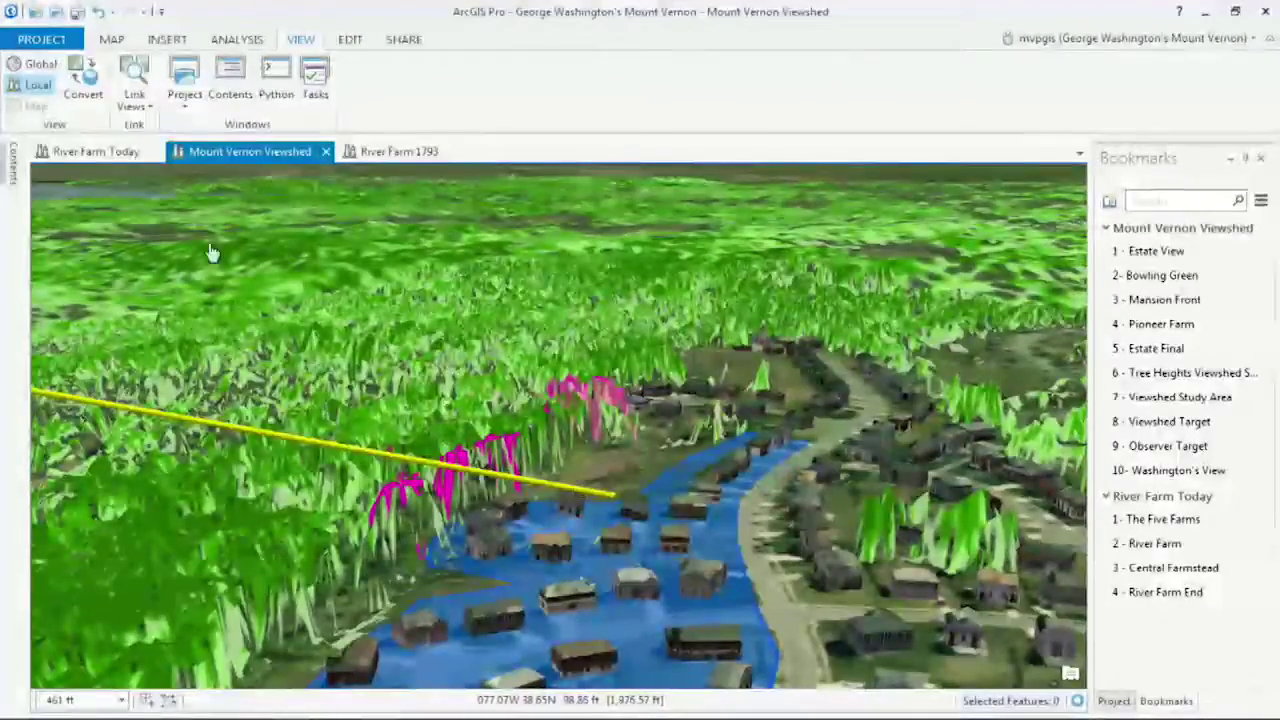
left_click(14, 176)
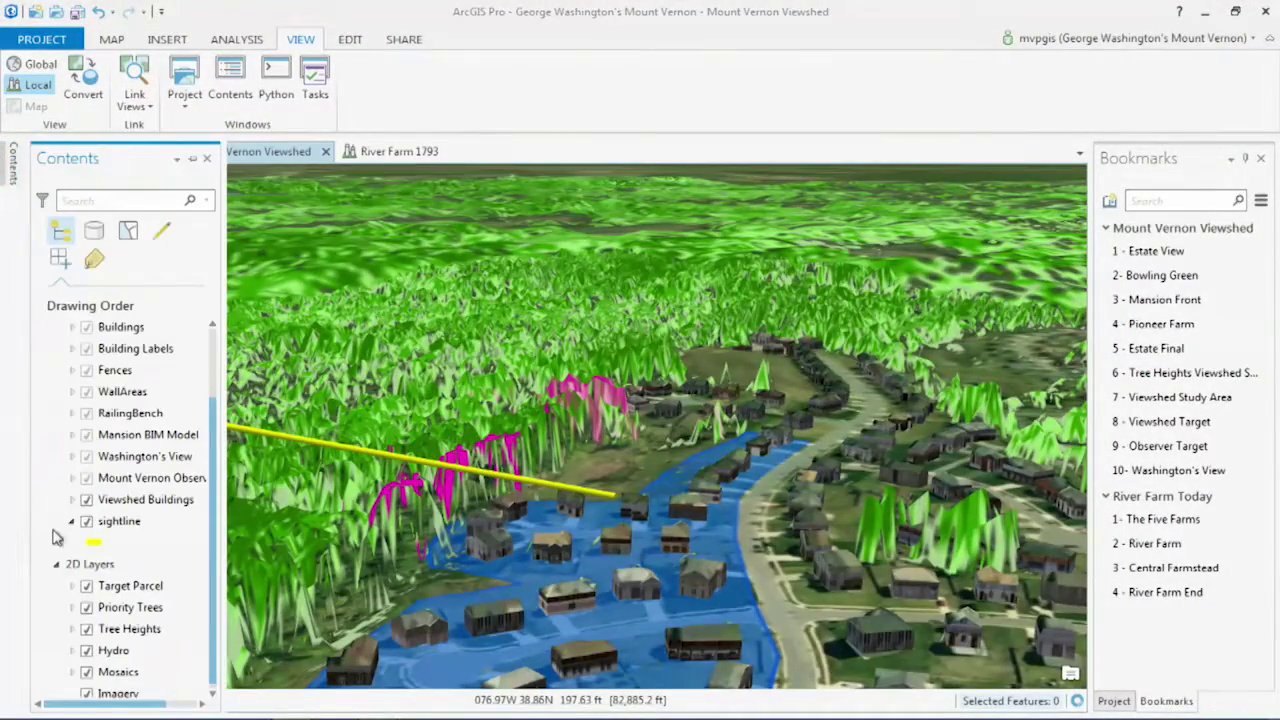
left_click(86, 629)
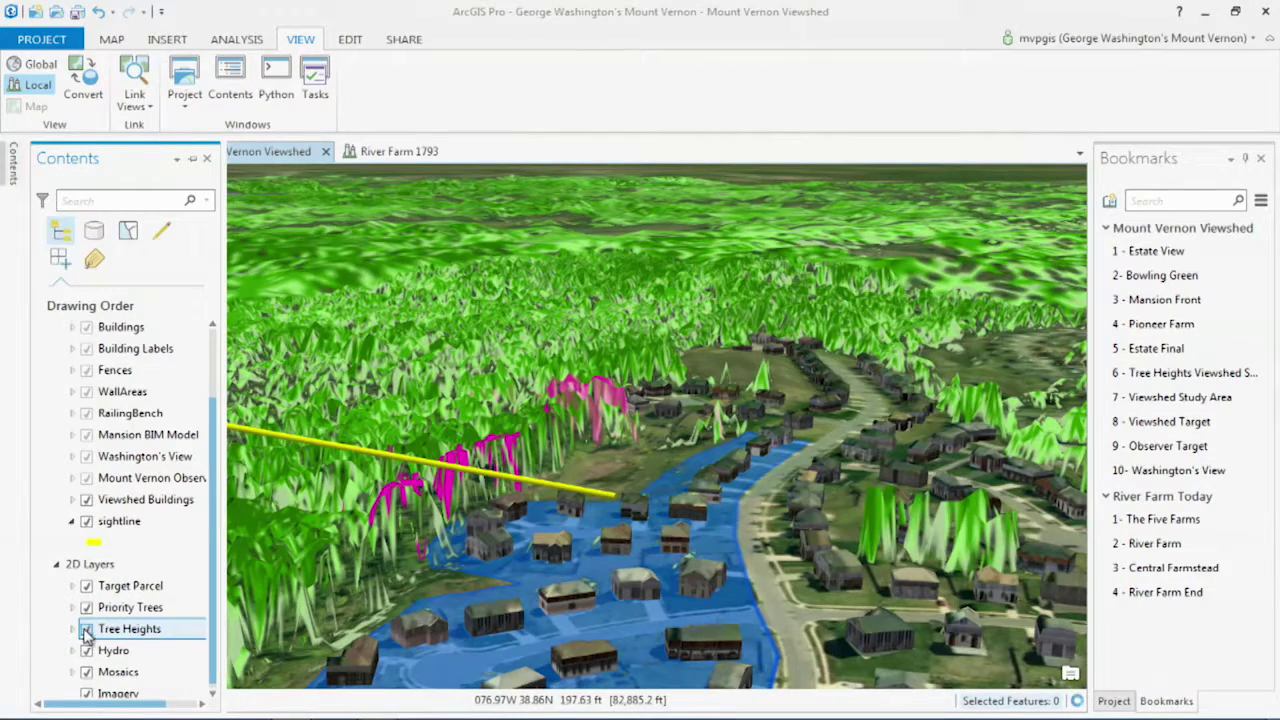
Follow the sightline to the mansion at the Observer Target bookmark and look along it from the Washington's View bookmark
left_click(1148, 650)
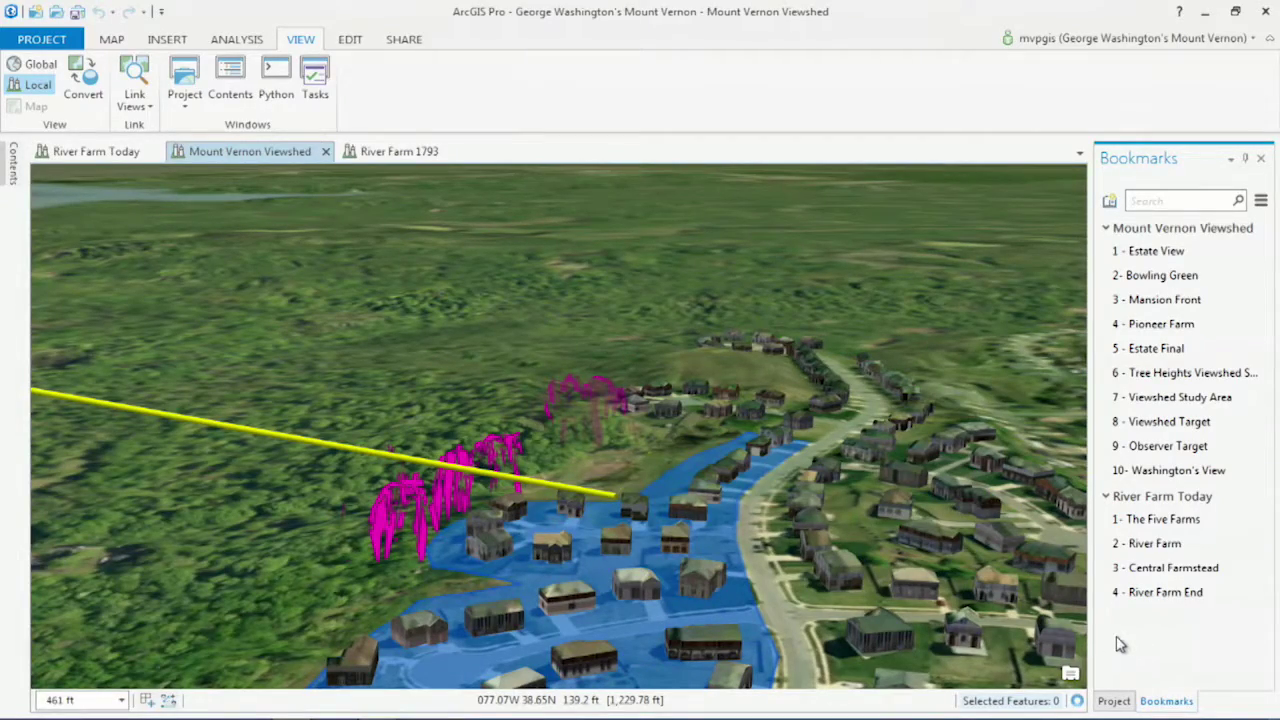
left_click(1205, 447)
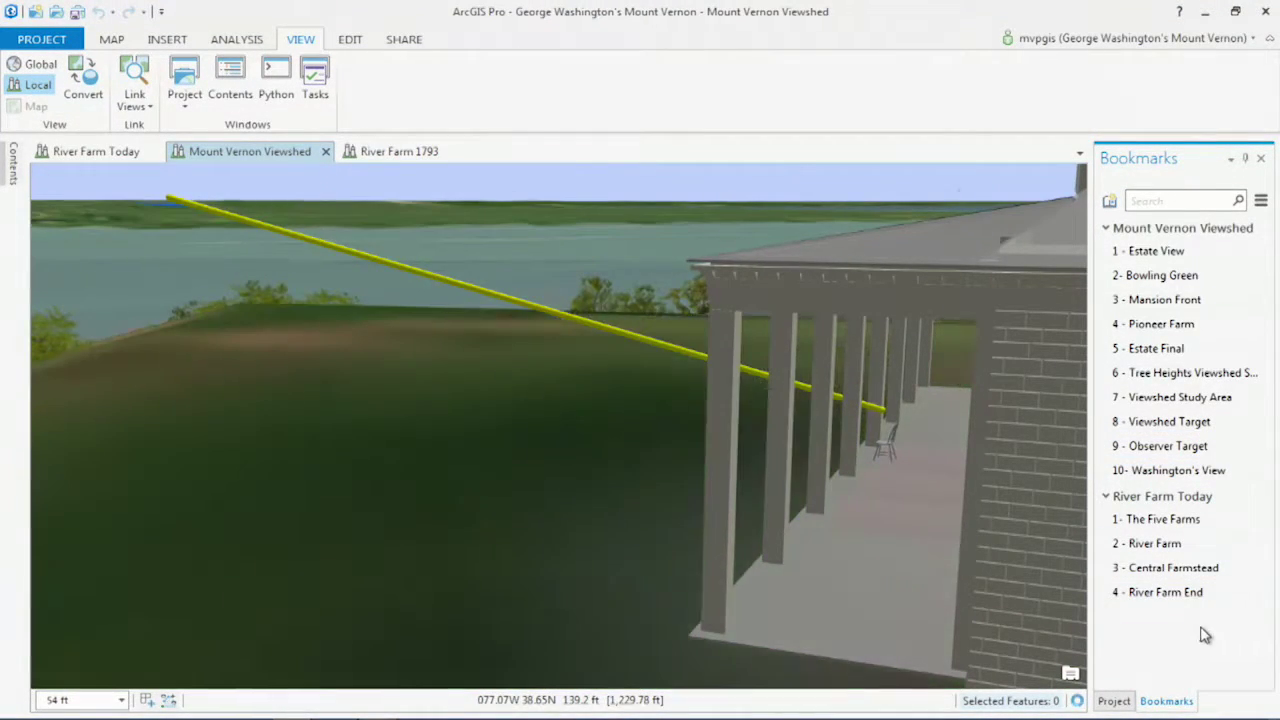
left_click(1204, 472)
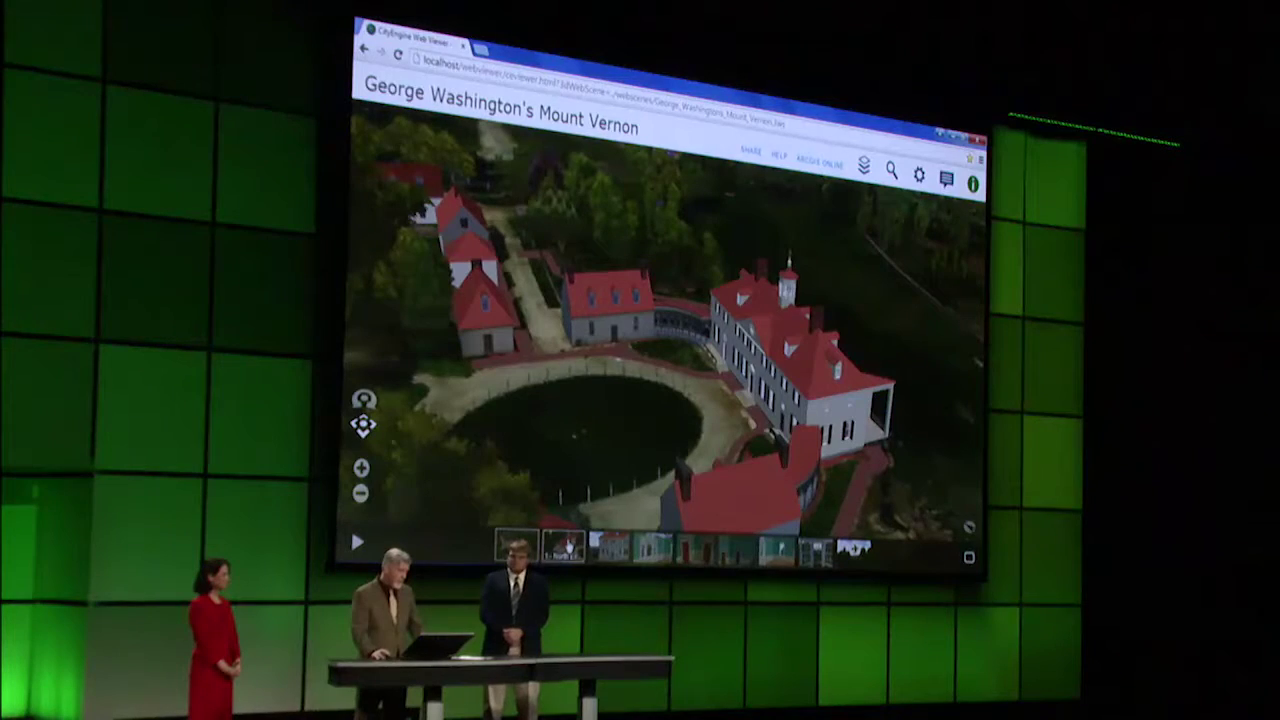
In the CityEngine Web Viewer scene, view the mansion from the north bookmark and the West Wall bookmark
left_click(565, 548)
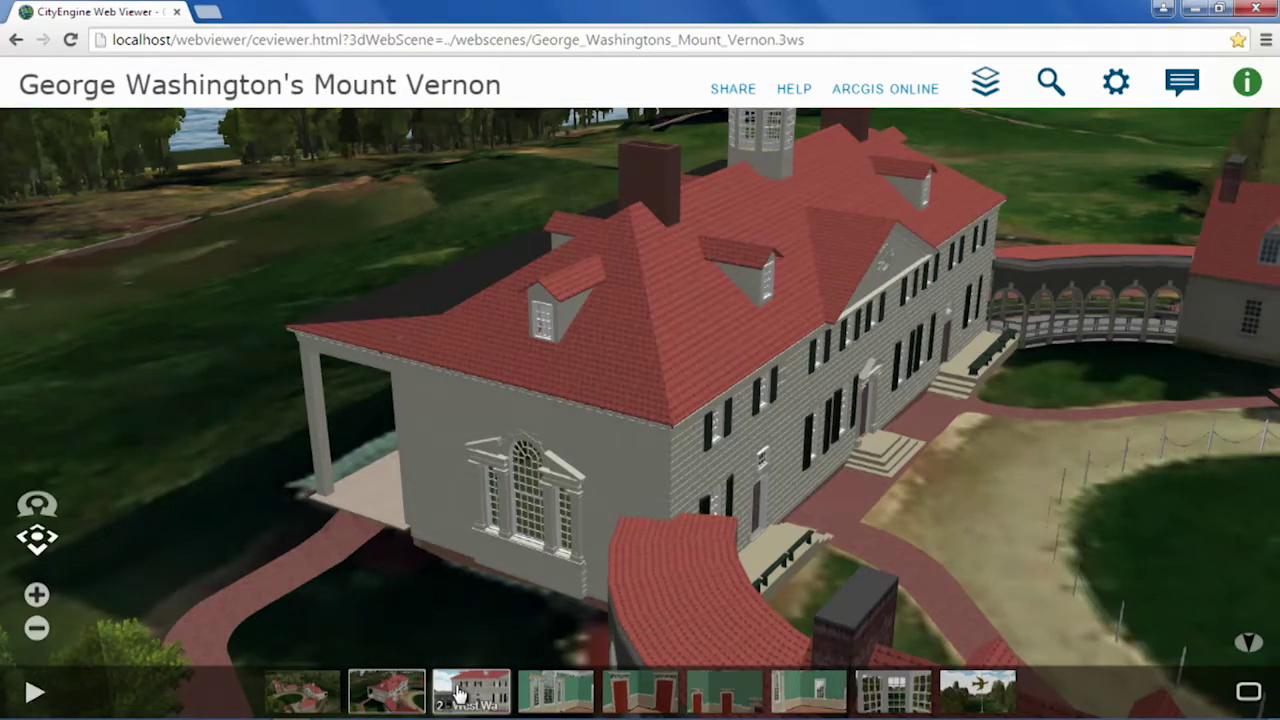
left_click(460, 693)
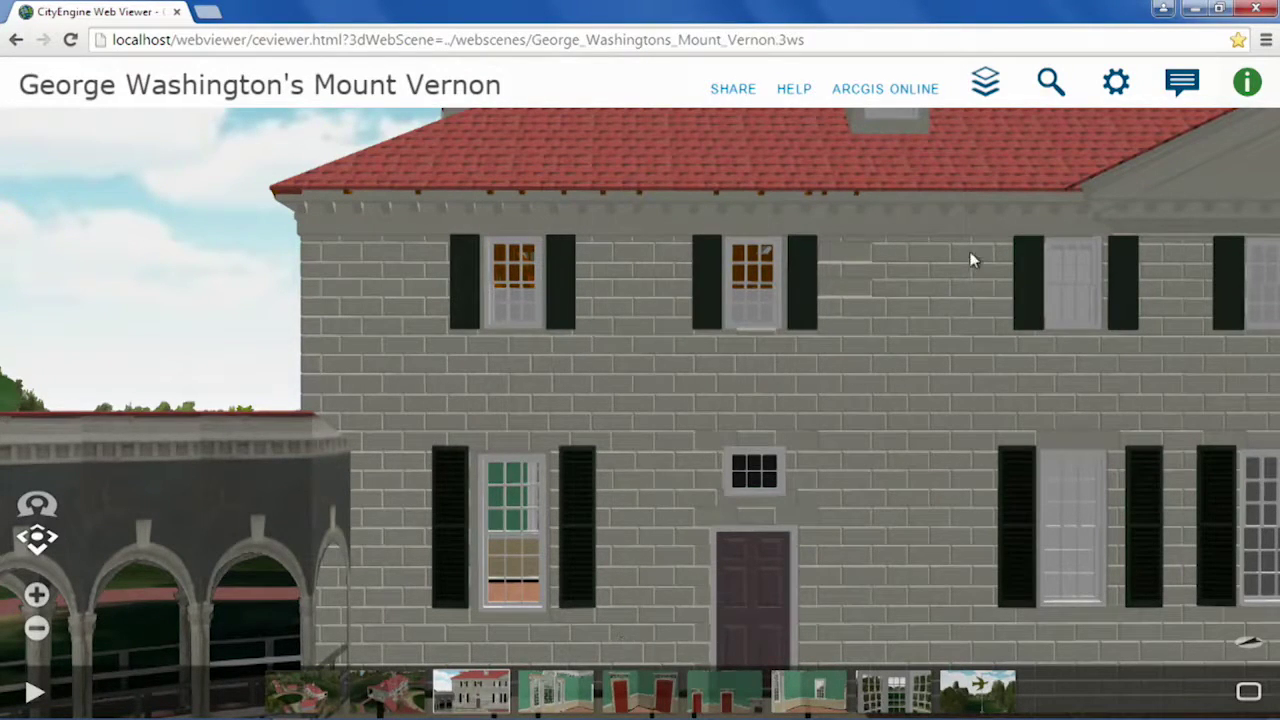
Hide the New Room Cutaway layer and view the room's exposed structure at the Palladian Window bookmark
left_click(985, 82)
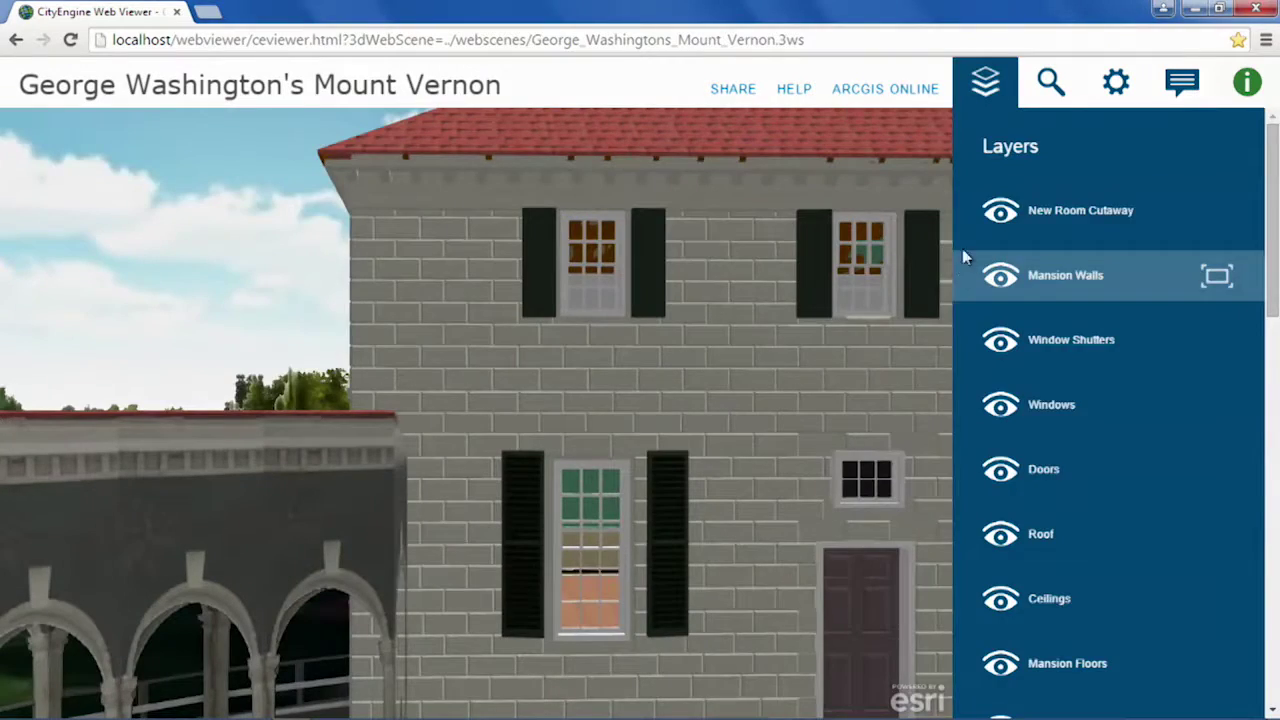
left_click(988, 220)
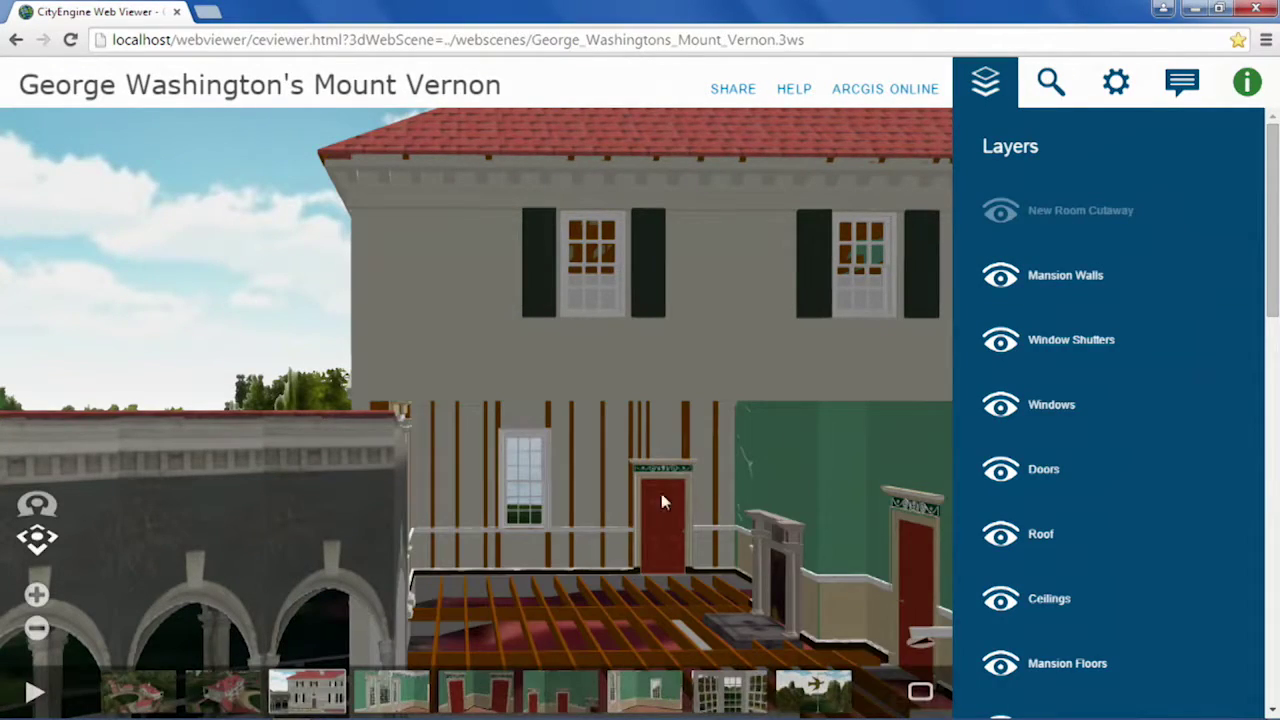
left_click(408, 690)
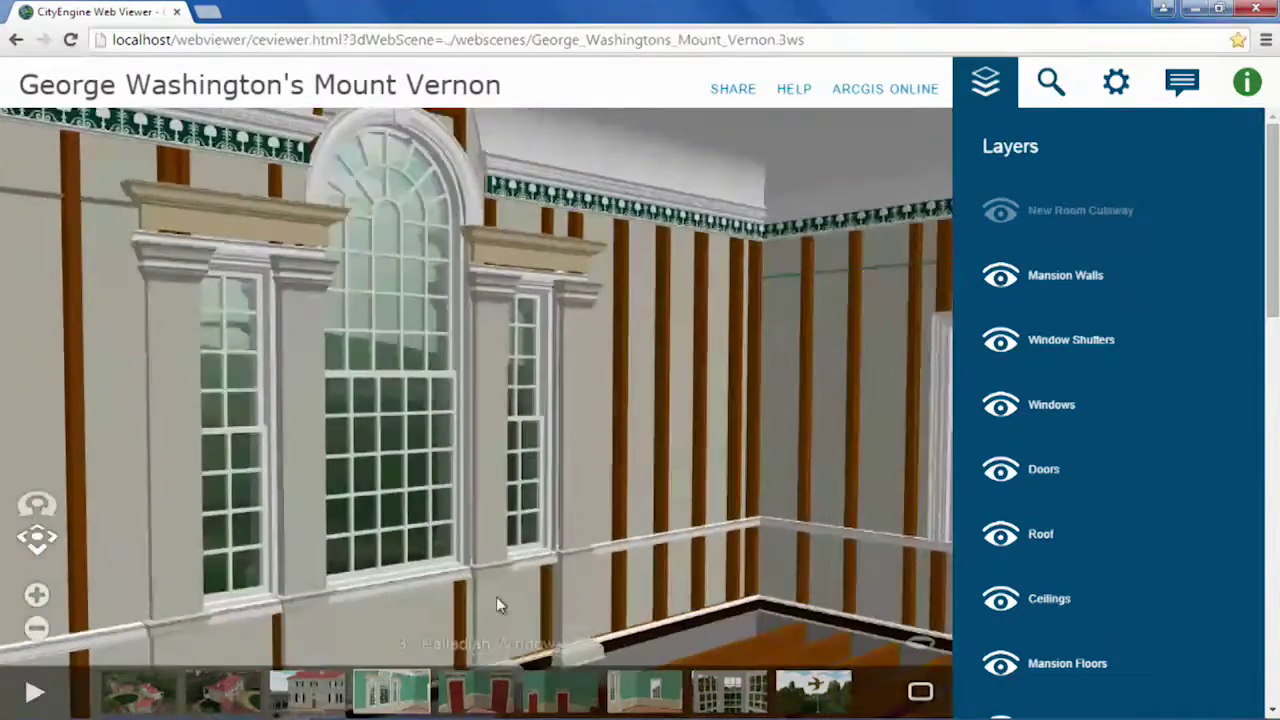
Show the New Room Cutaway layer again and view the finished room at the Doors bookmark
left_click(997, 216)
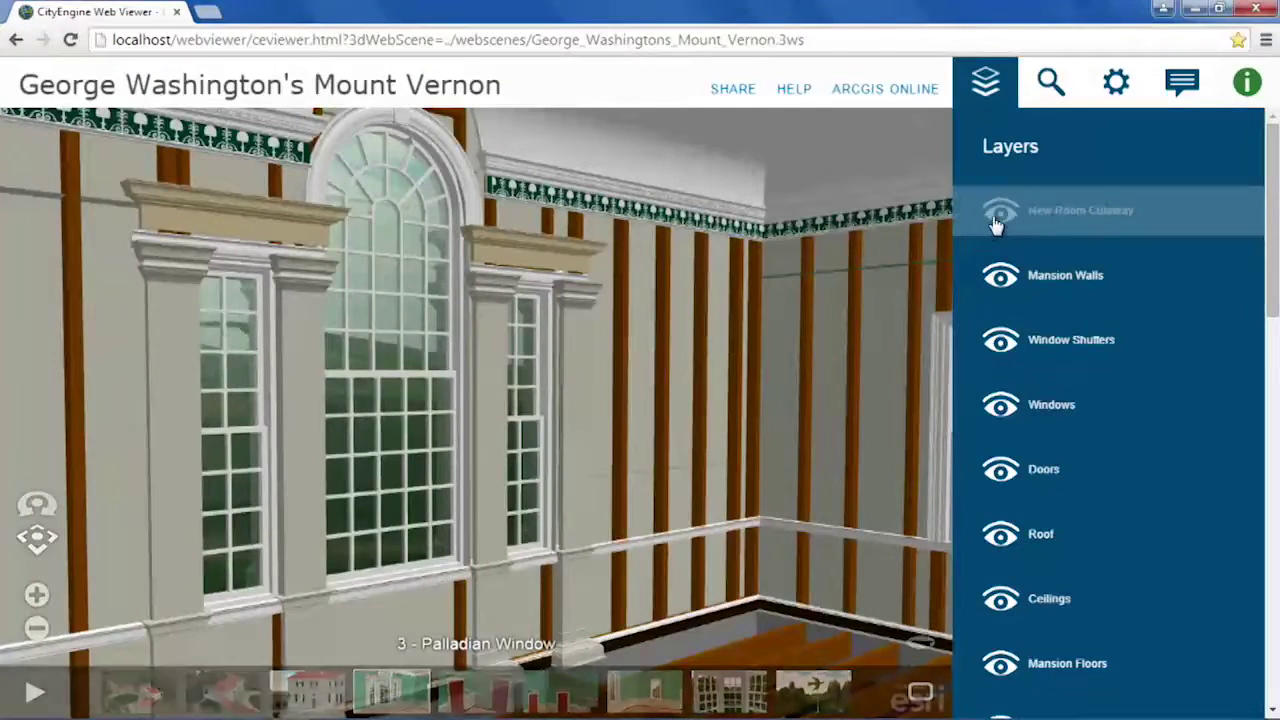
mouse_move(949, 223)
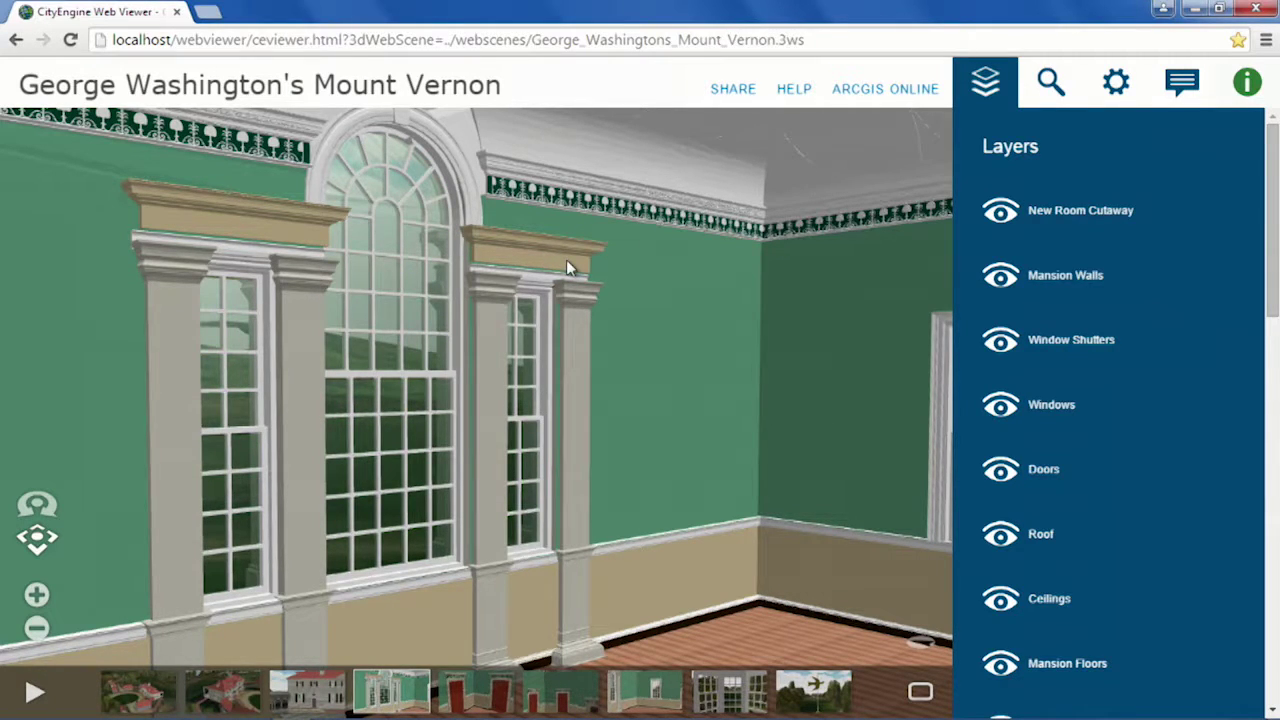
left_click(503, 694)
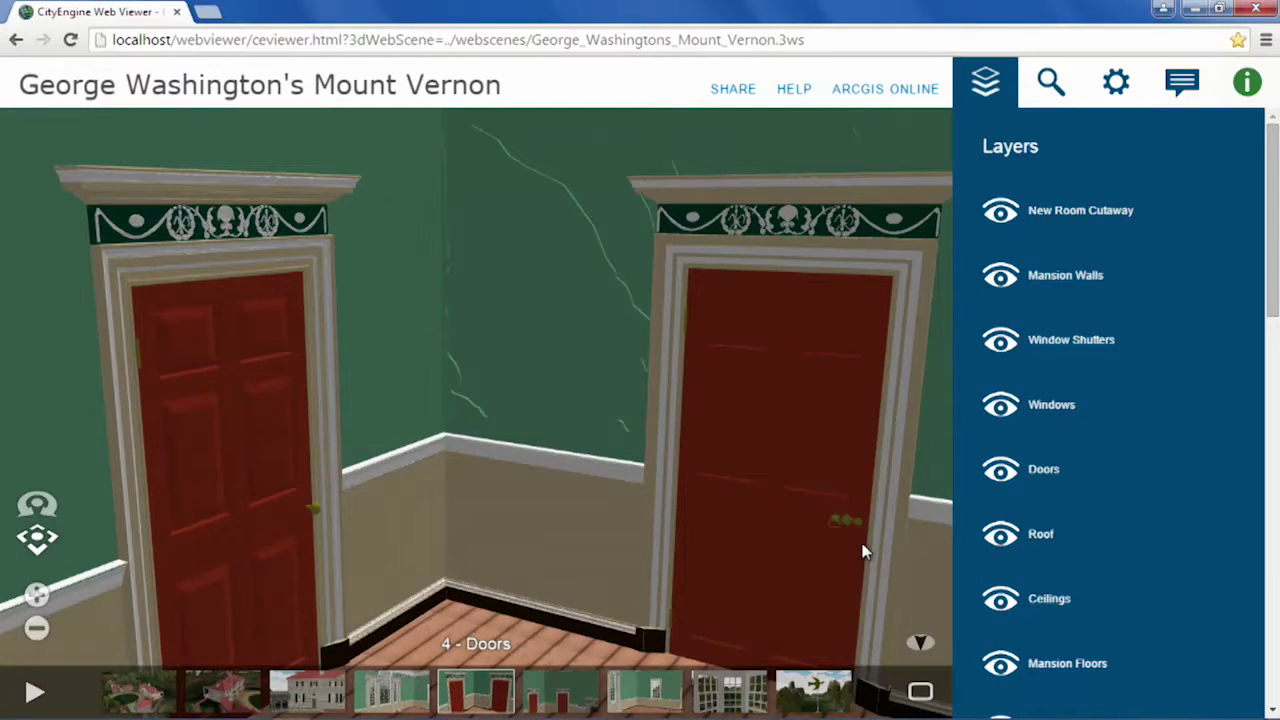
At the Plaster bookmark, inspect the attributes of the green wall surface and of the crack repair beside the door
left_click(566, 683)
left_click(668, 464)
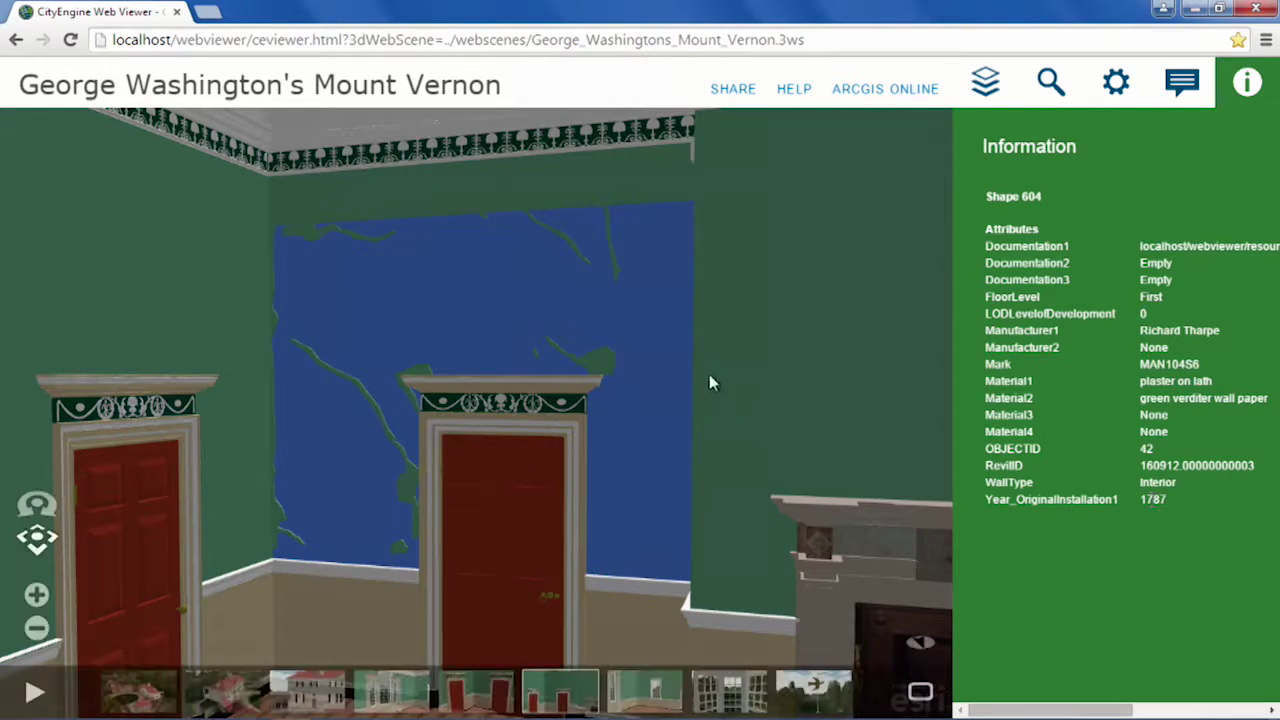
left_click(407, 486)
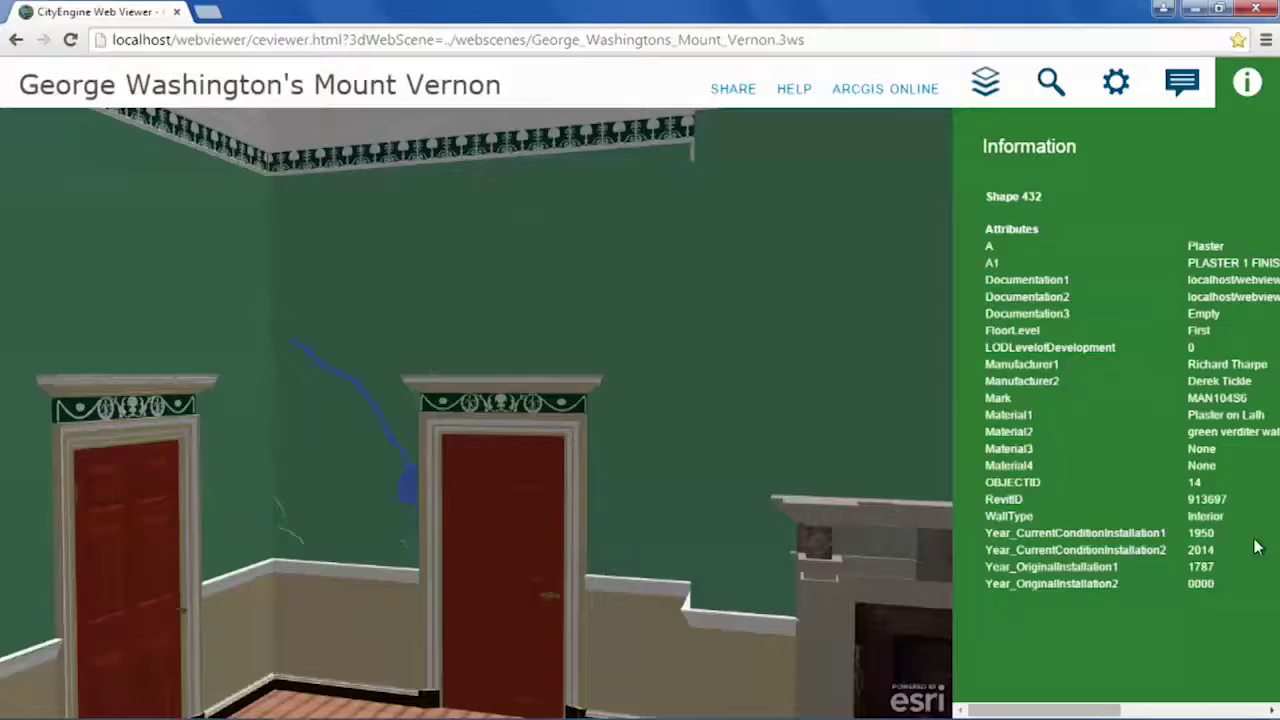
mouse_move(543, 612)
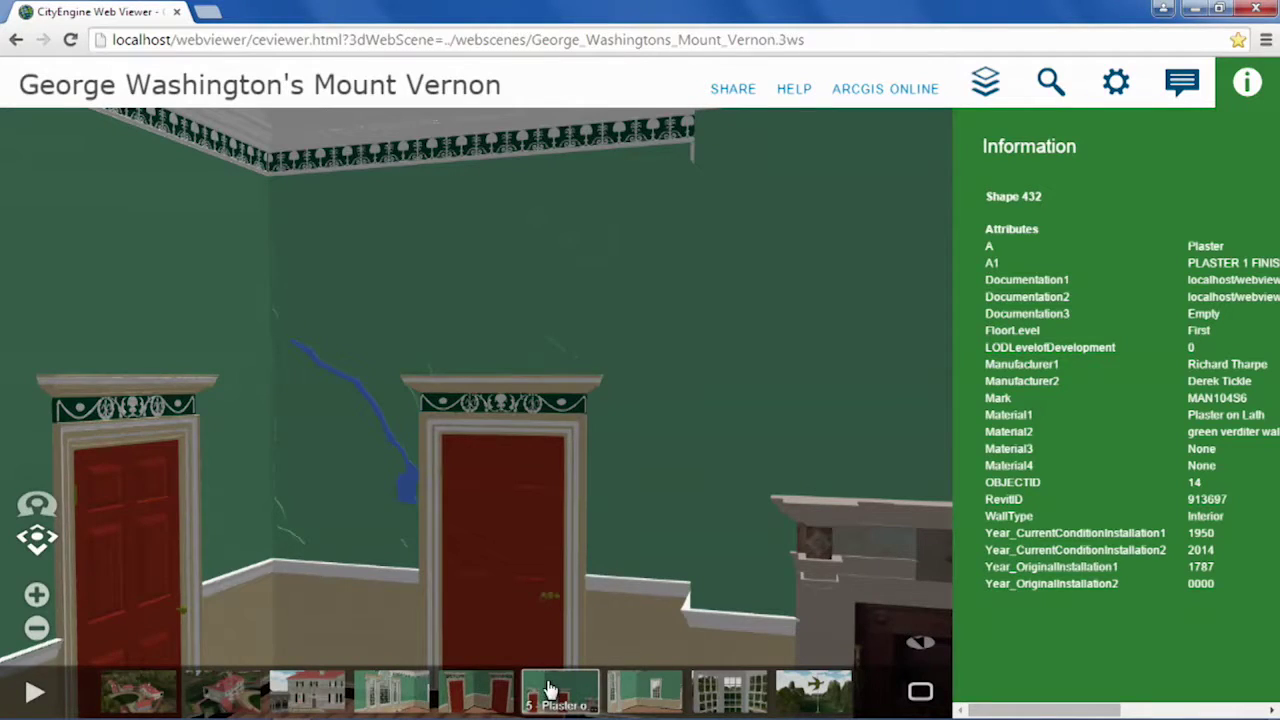
Examine the timber framing above the ceiling from the Structural Framing bookmark, and view the Cupola bookmark
left_click(645, 690)
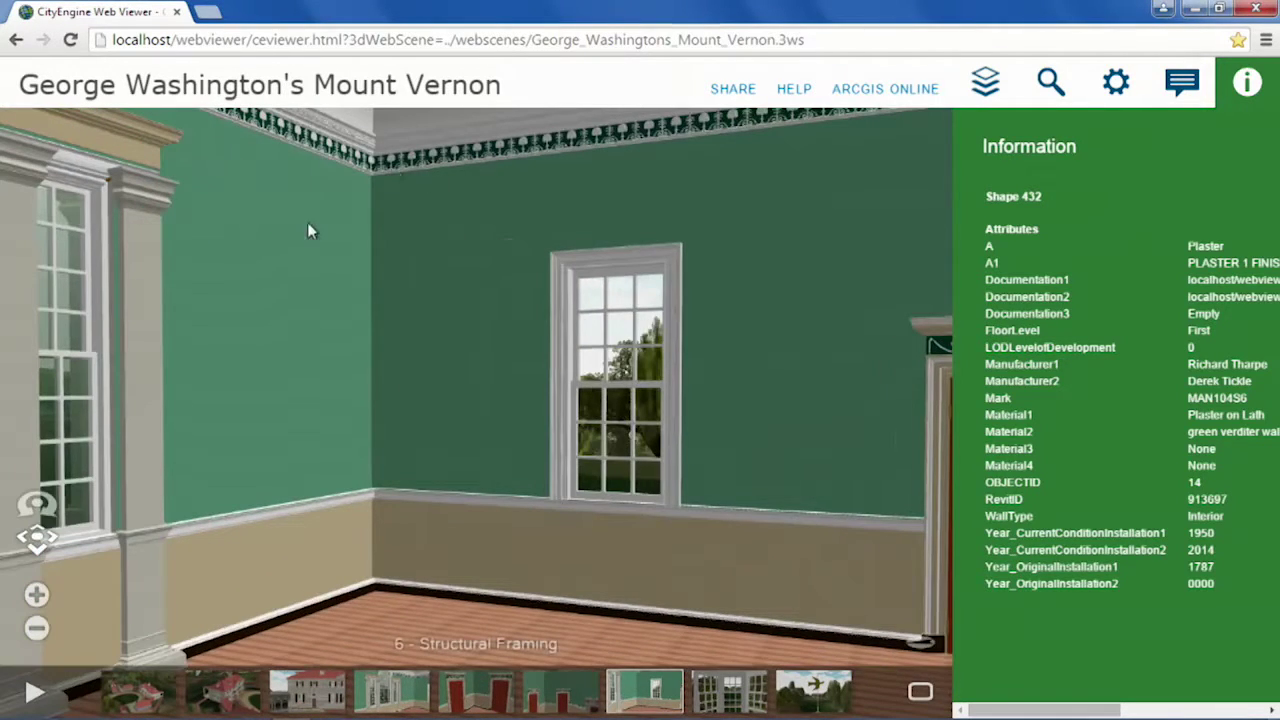
left_click_drag(373, 150, 411, 515)
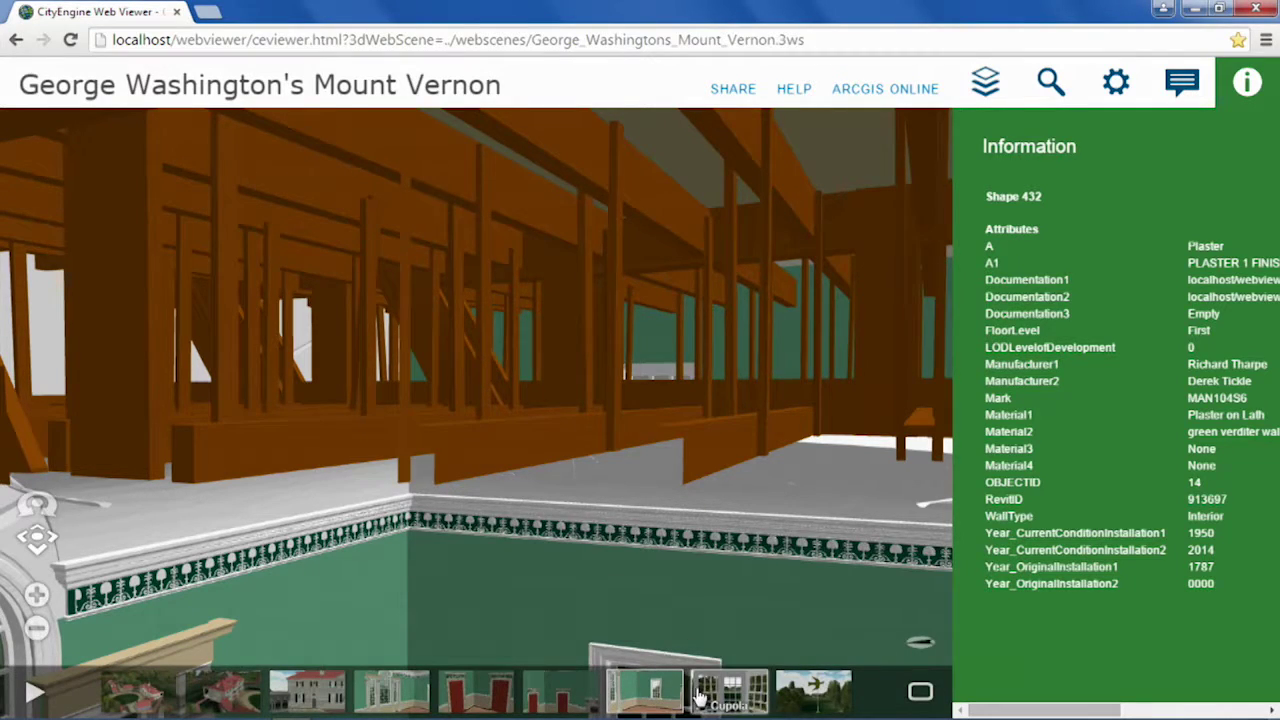
left_click(700, 697)
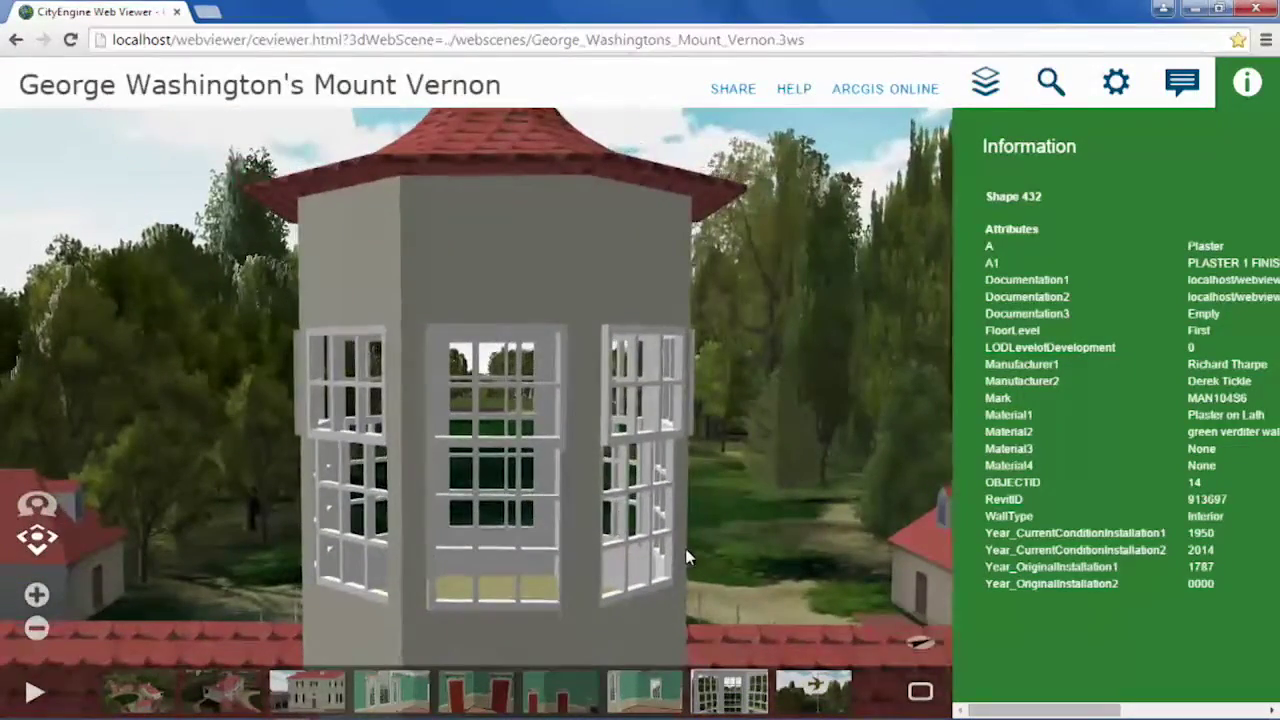
Go to the Weathervane bookmark and set the scene's sunlight time to 9:18 AM
left_click(1116, 82)
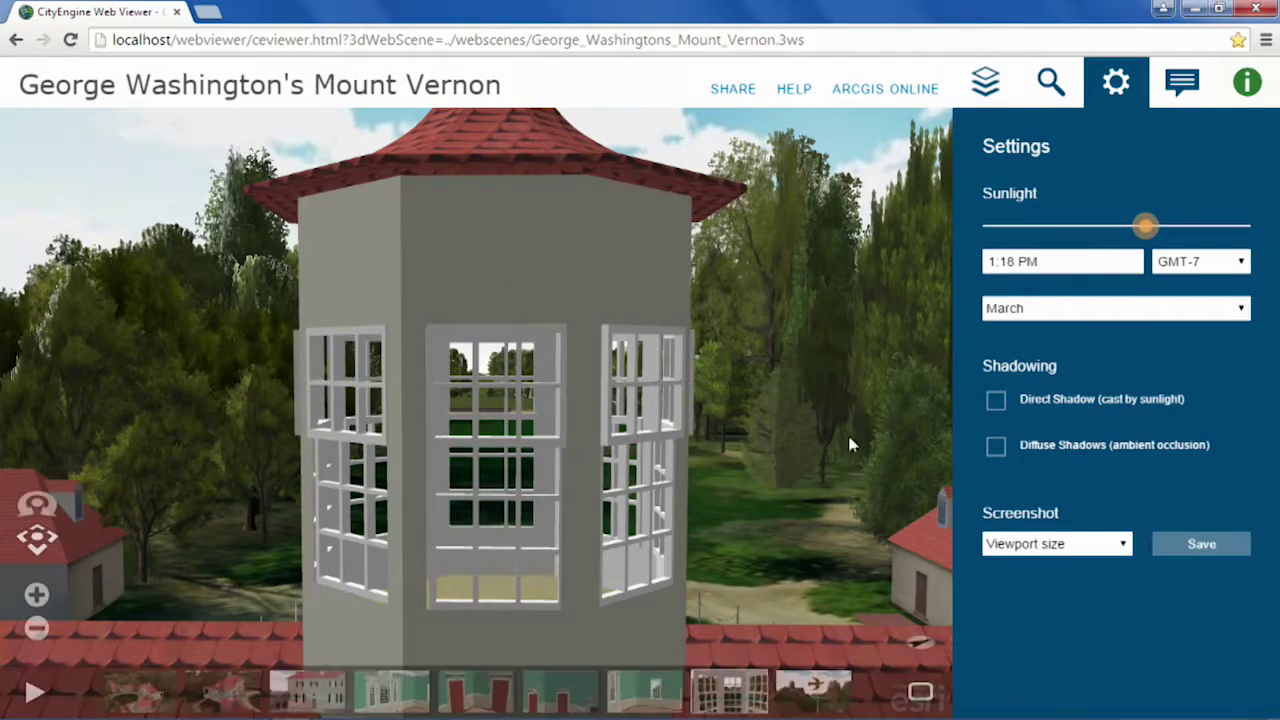
left_click(831, 704)
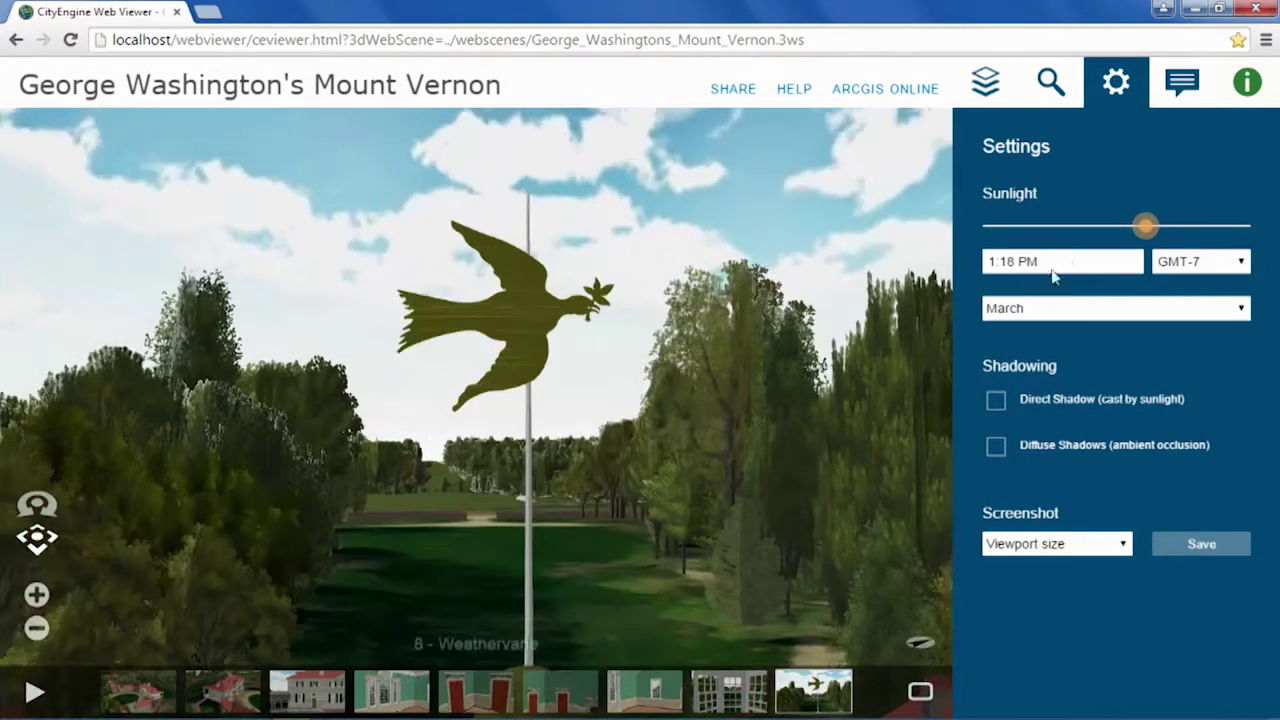
left_click_drag(1145, 230, 1065, 232)
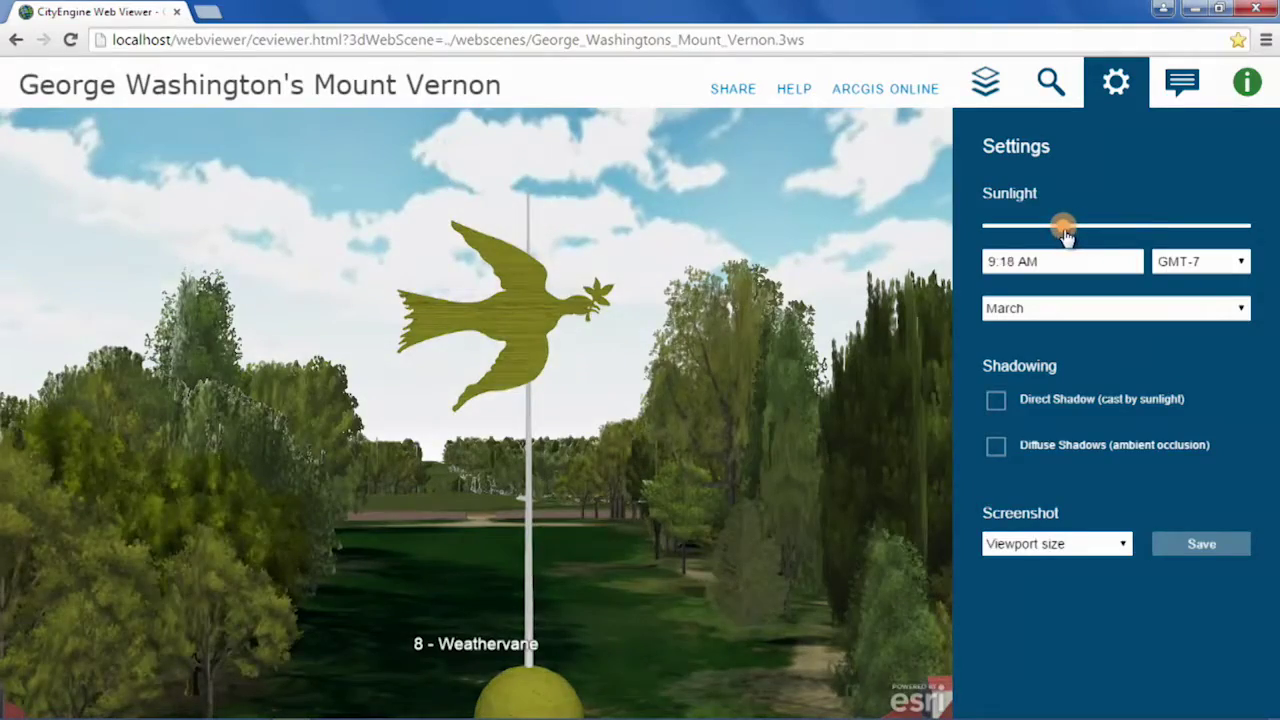